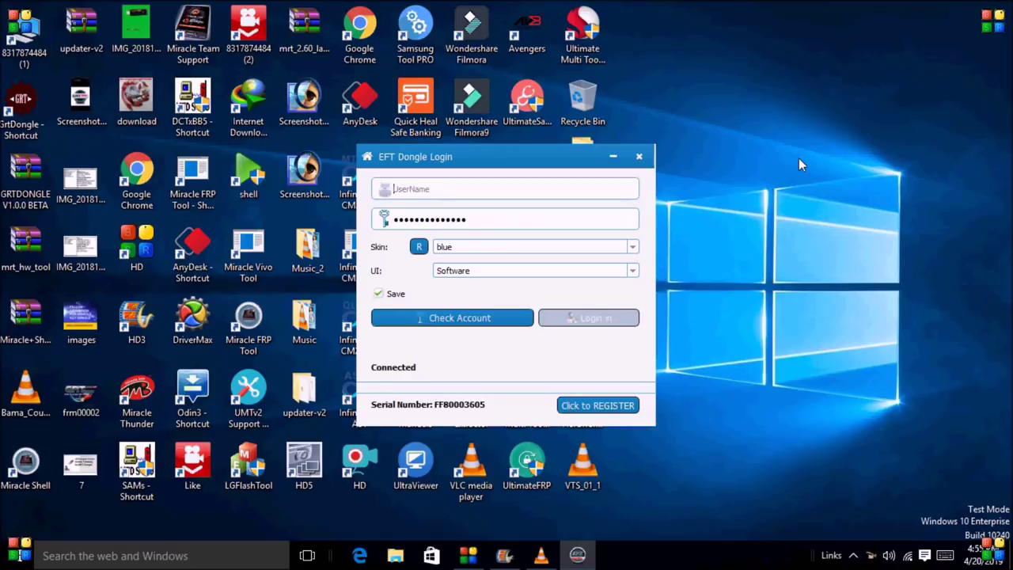
- Open the REGISTER dialog from the EFT Dongle Login window
click(597, 405)
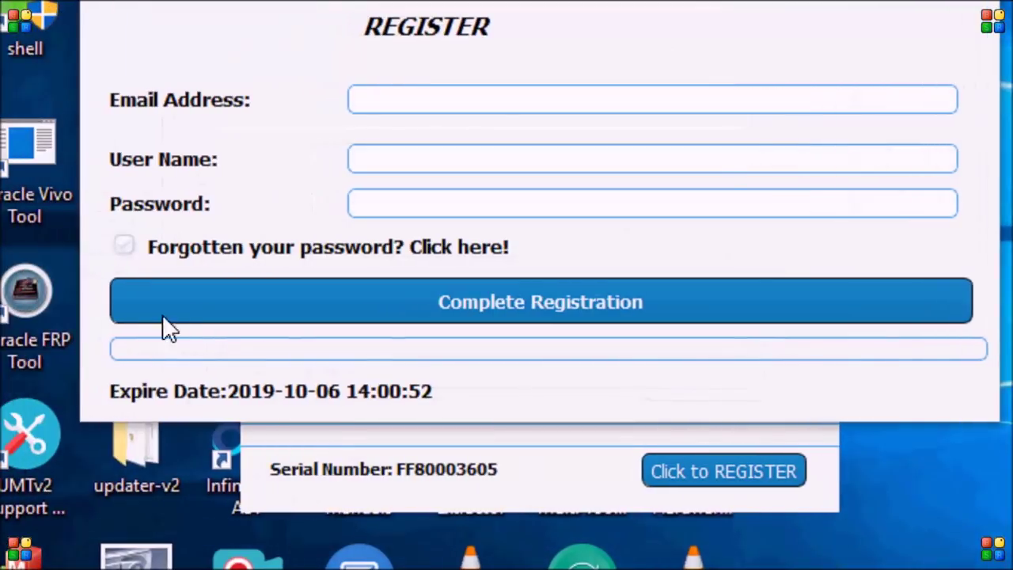
- Tick 'Forgotten your password? Click here!' so only the Email Address field remains
click(127, 246)
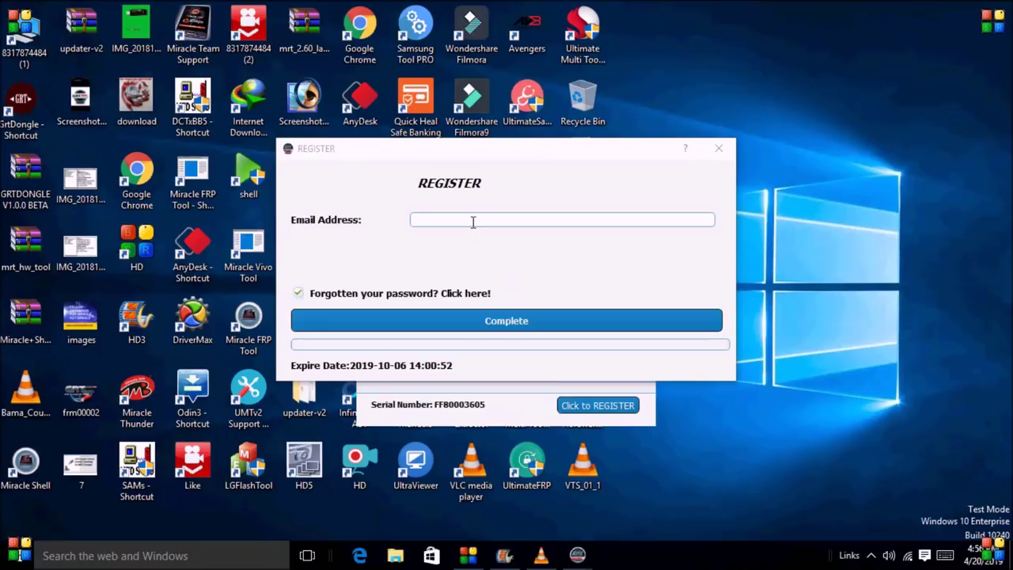
click(471, 220)
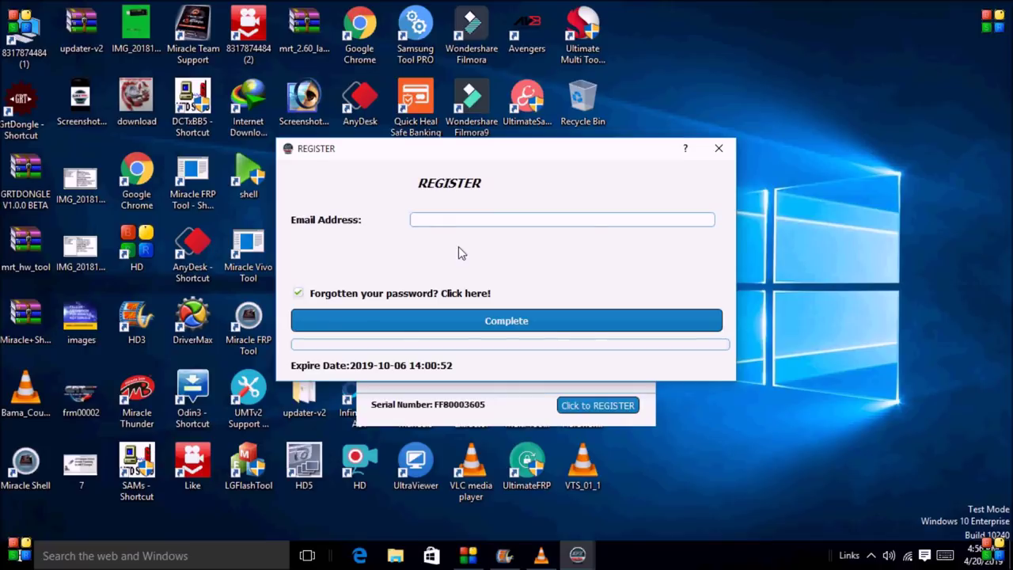
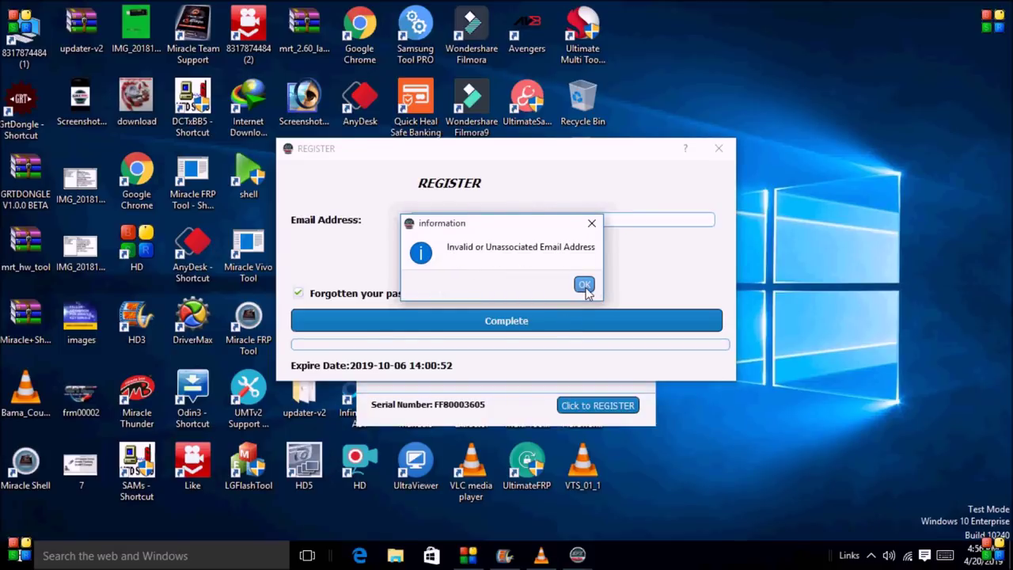
- Submit the registered email address for recovery and dismiss the 'Invalid or Unassociated Email Address' notice
click(584, 284)
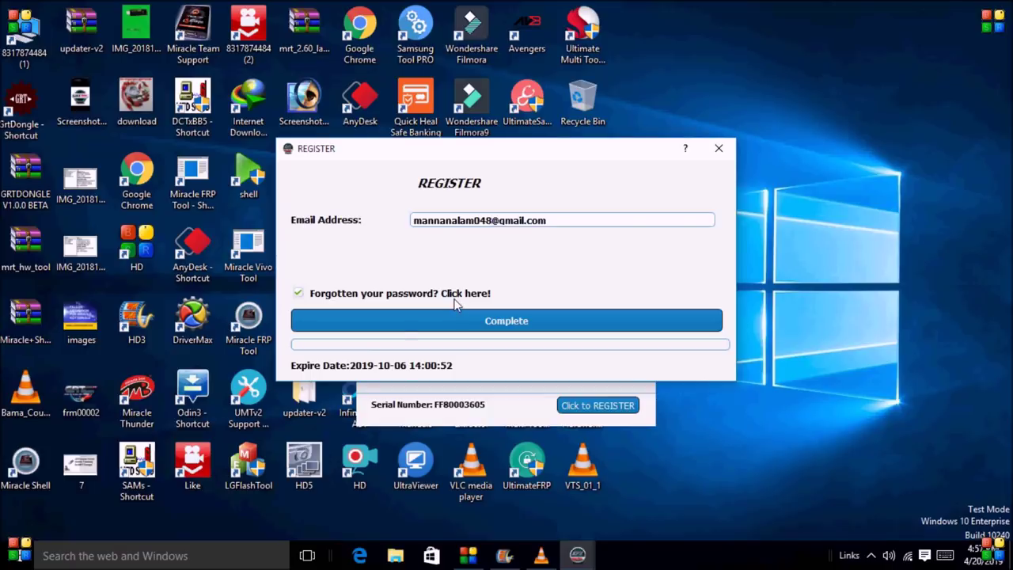
- Retry recovery with a different email name, dismiss the invalid-address notice, then append digits to the address
key(BackSpace)
key(BackSpace)
key(BackSpace)
key(BackSpace)
key(BackSpace)
key(BackSpace)
key(BackSpace)
key(BackSpace)
key(BackSpace)
key(BackSpace)
key(BackSpace)
key(BackSpace)
key(BackSpace)
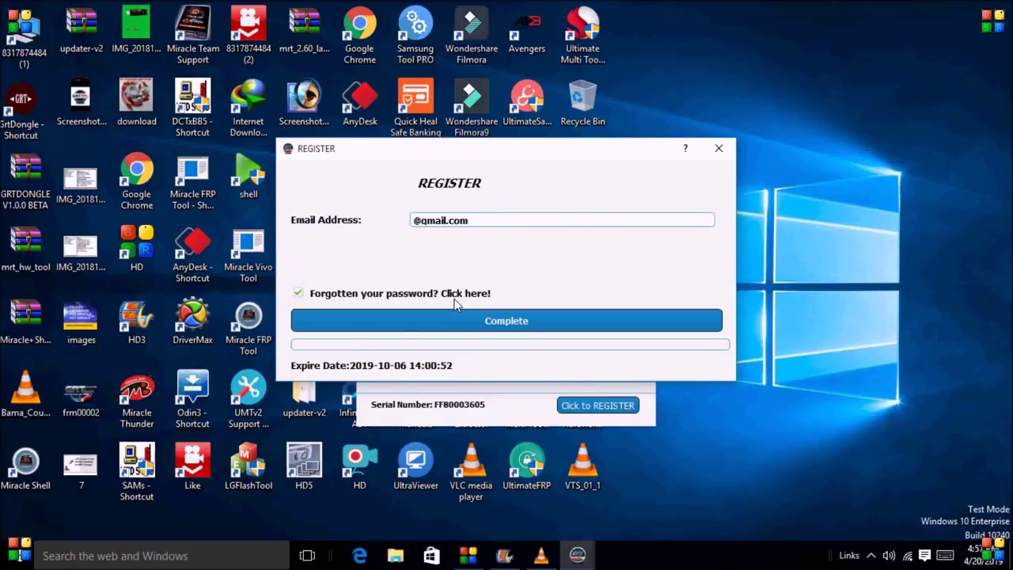
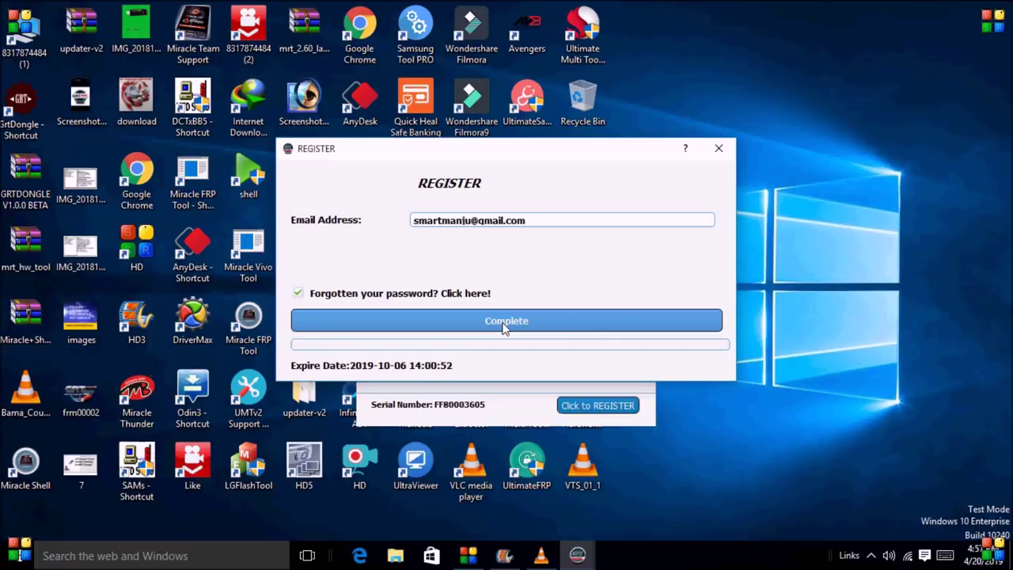
click(503, 326)
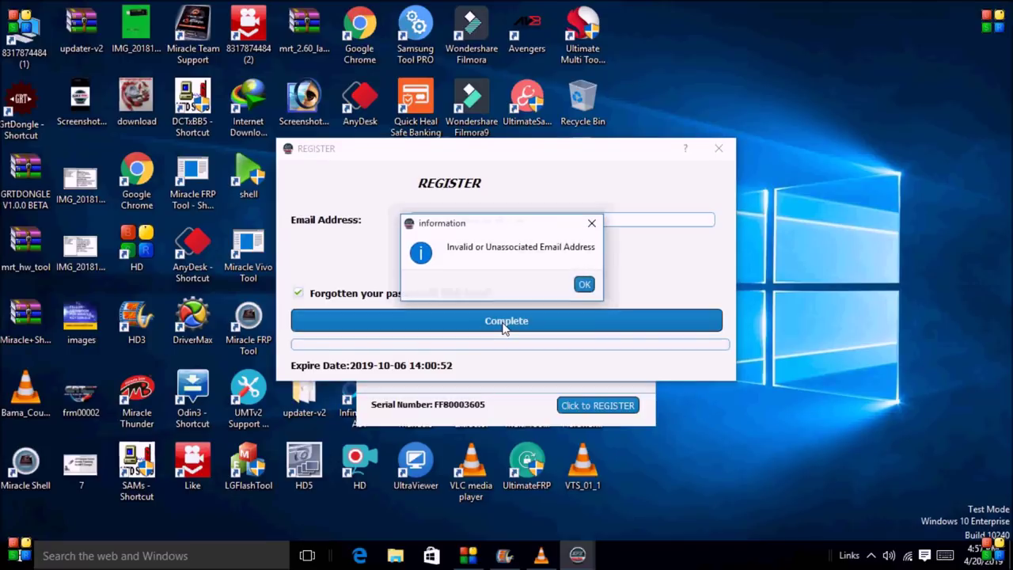
click(583, 282)
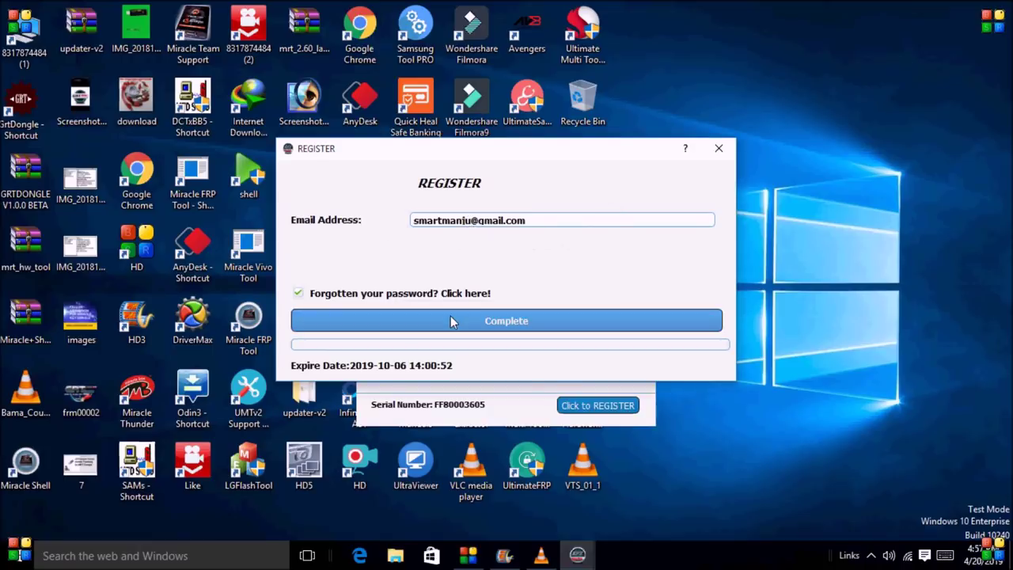
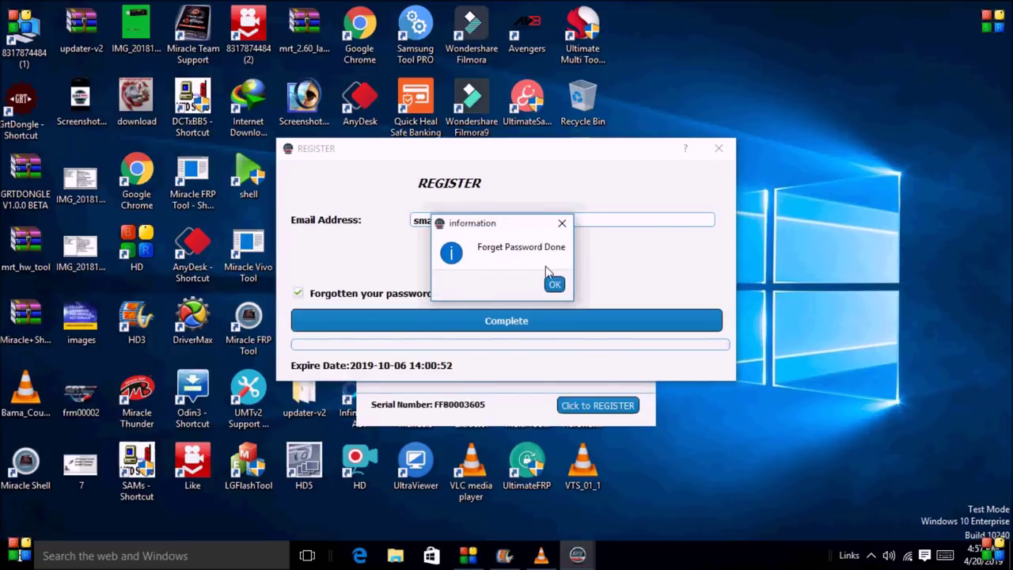
- Dismiss the Forget Password Done confirmation and briefly select the registered e-mail field
click(555, 288)
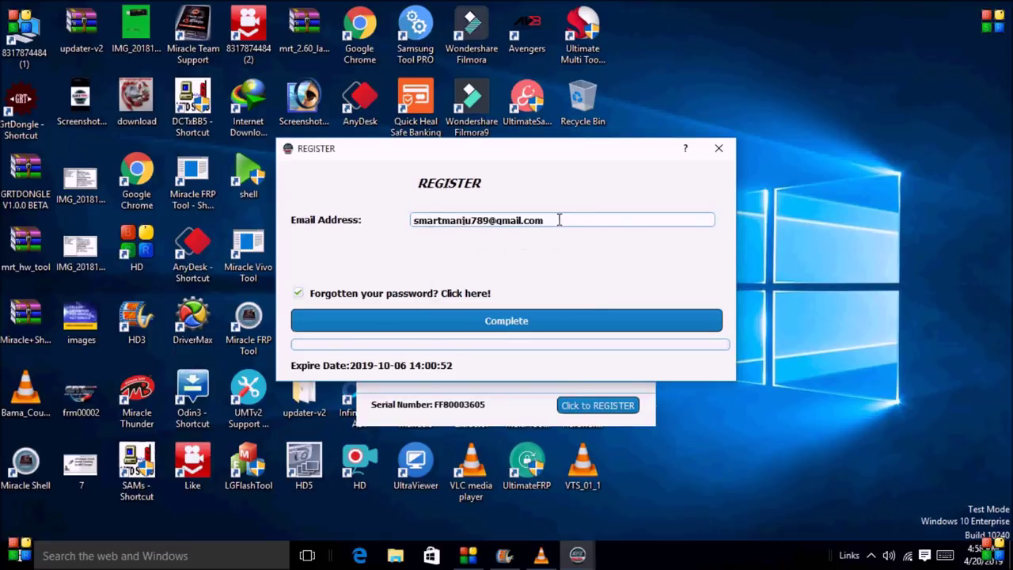
drag(563, 222, 394, 221)
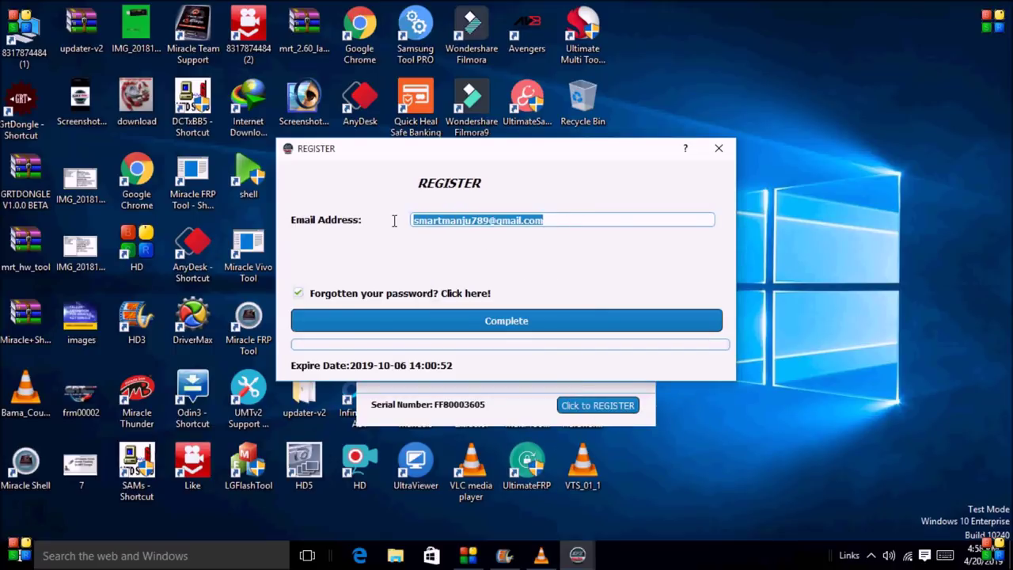
click(626, 216)
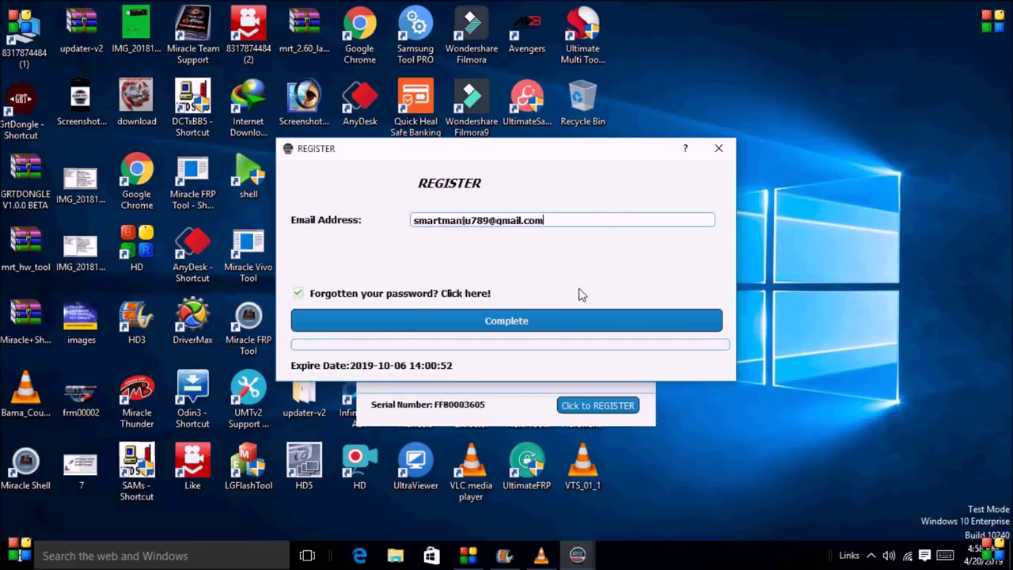
- Close the REGISTER dialog and EFT Dongle Login window, then refresh the desktop
click(719, 151)
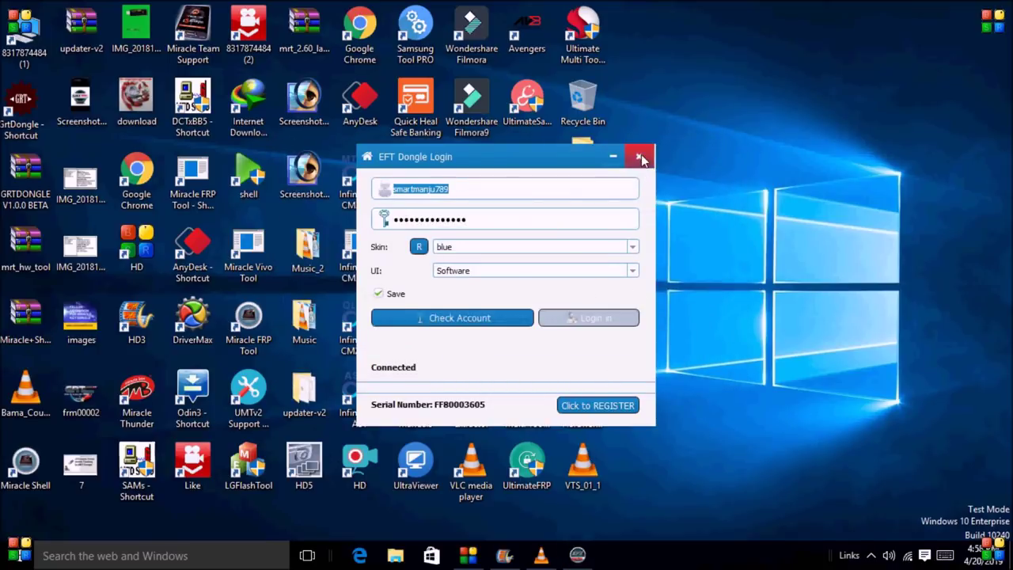
click(639, 156)
right_click(700, 211)
click(729, 253)
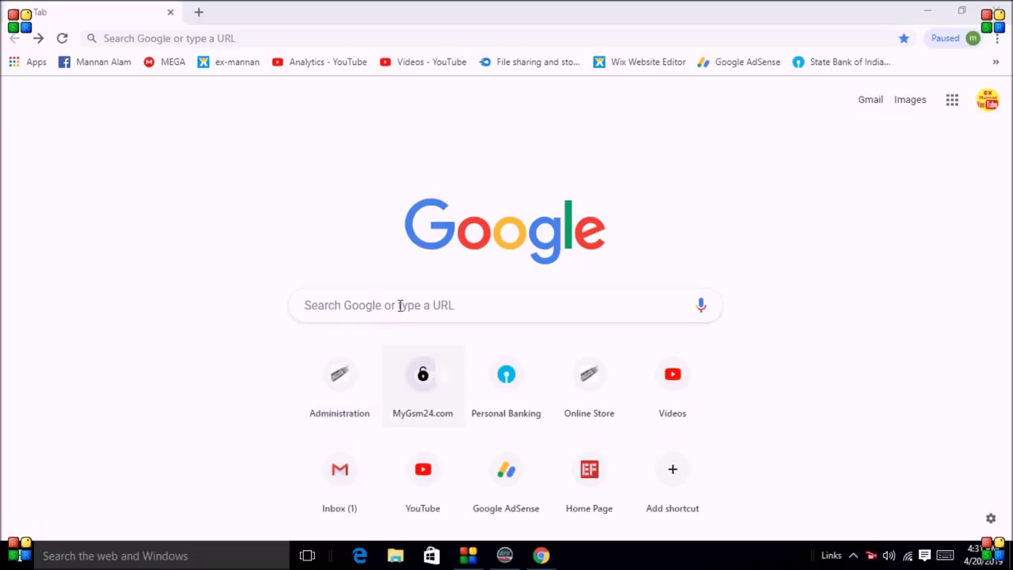
click(401, 305)
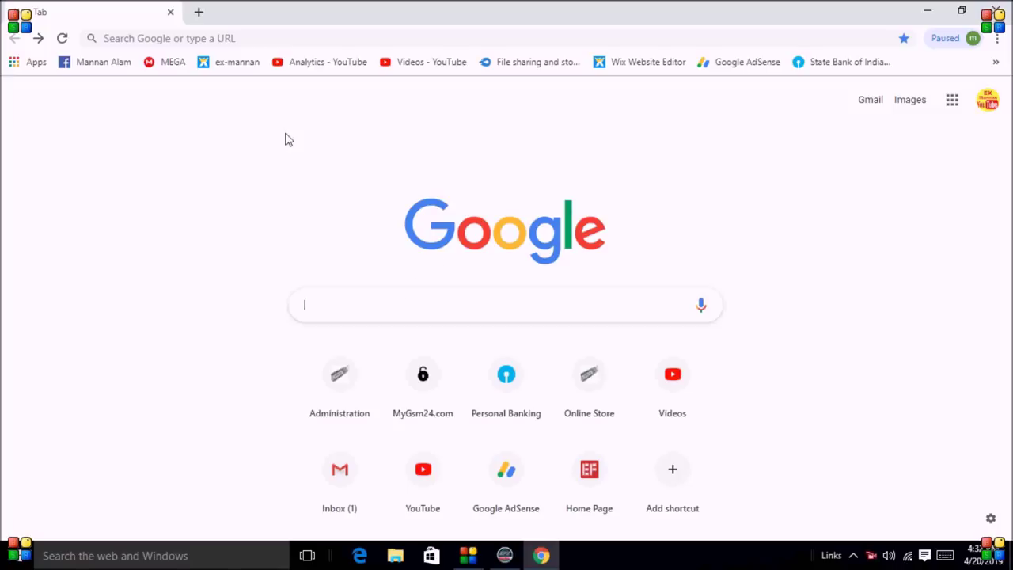
click(189, 37)
text(ww)
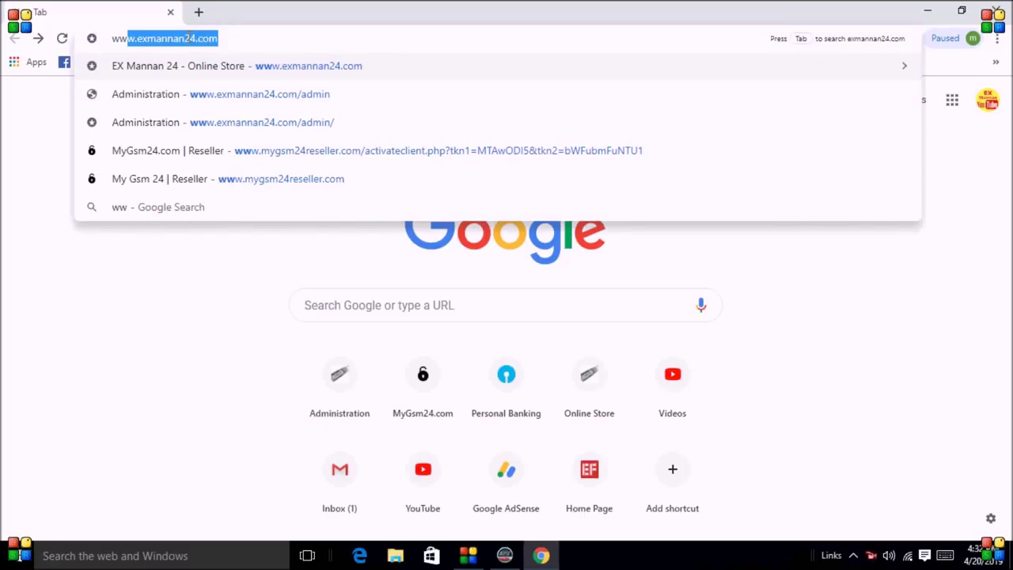
text(w.)
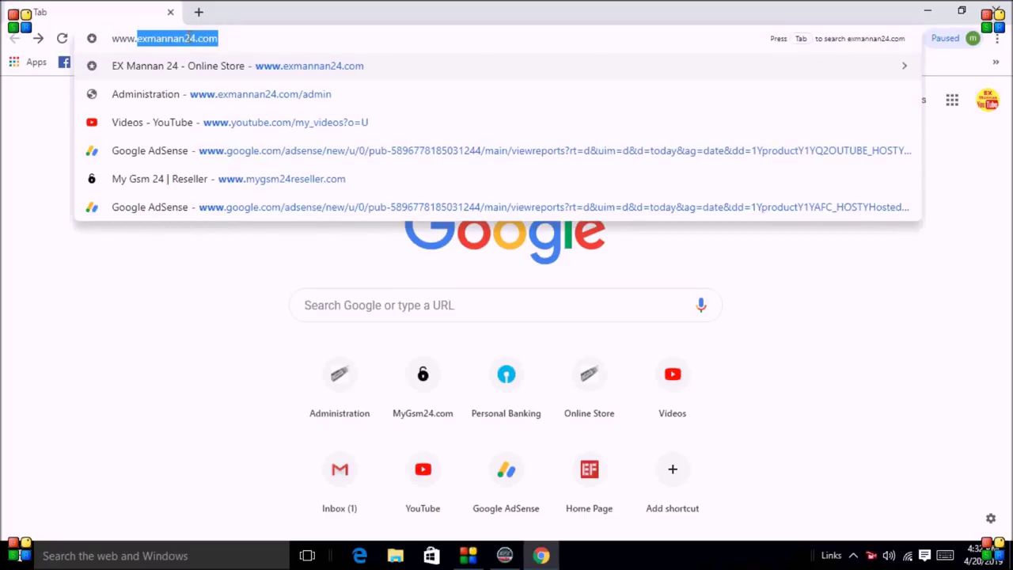
text(exm)
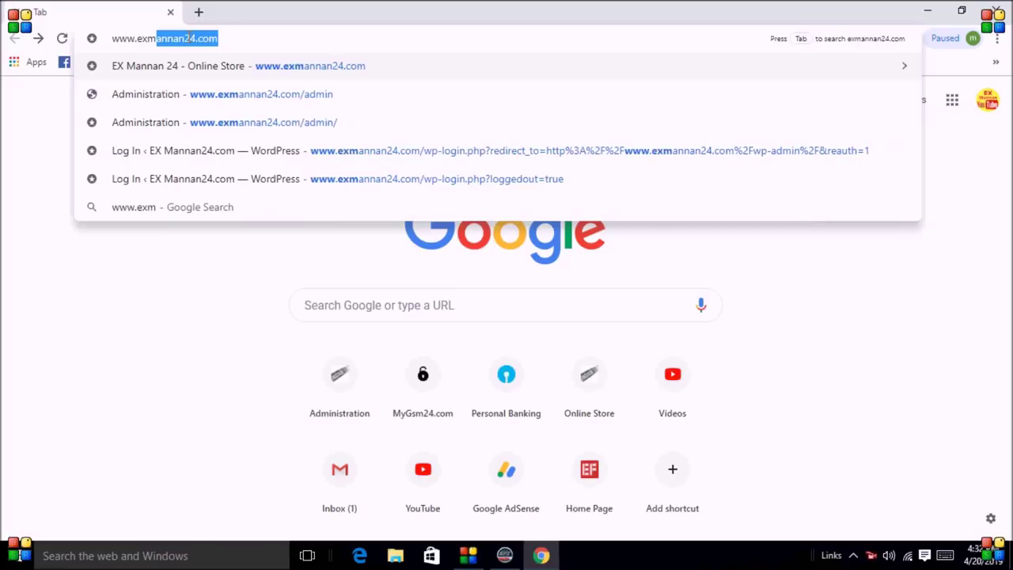
text(annan)
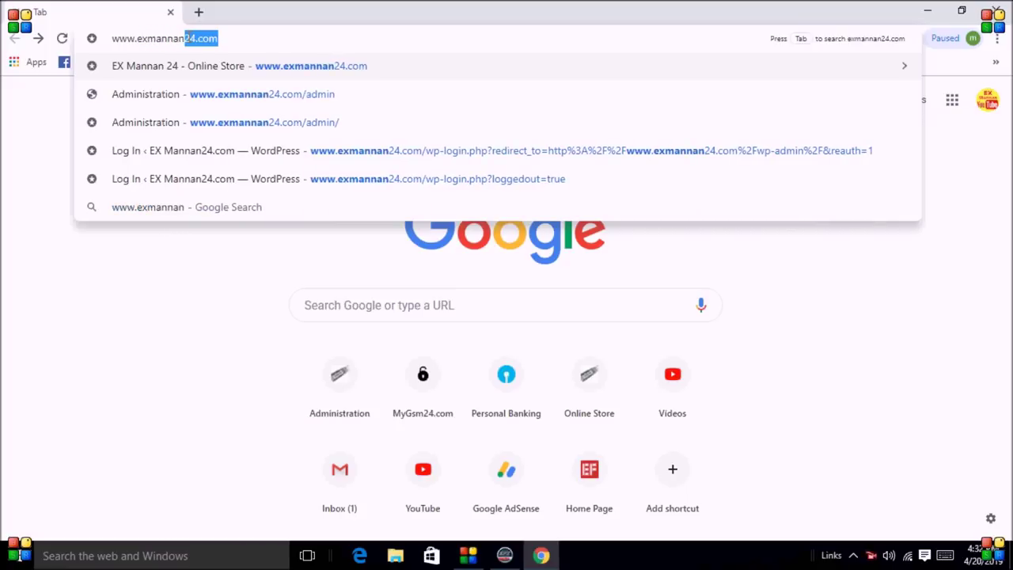
text(24)
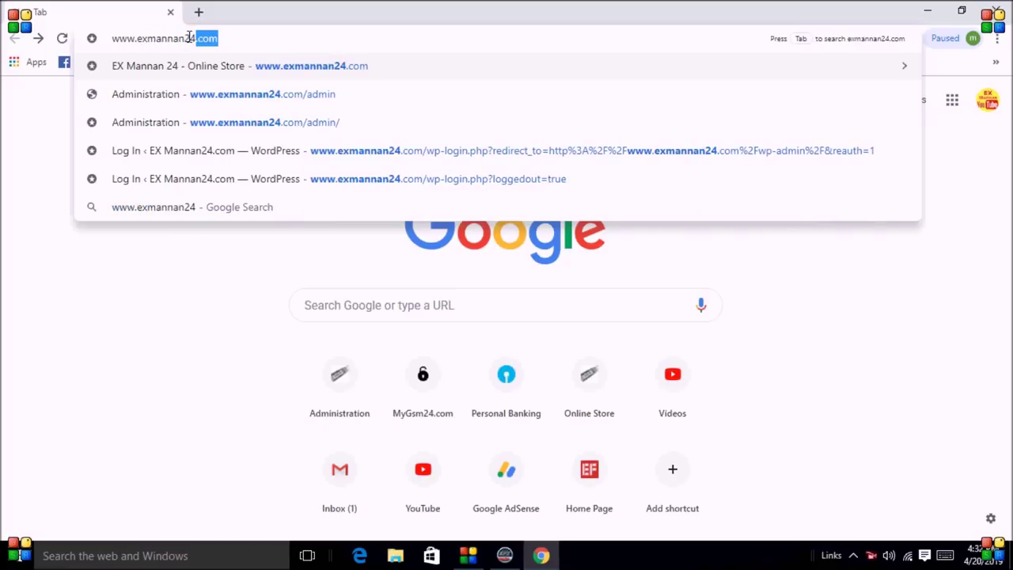
text(.com)
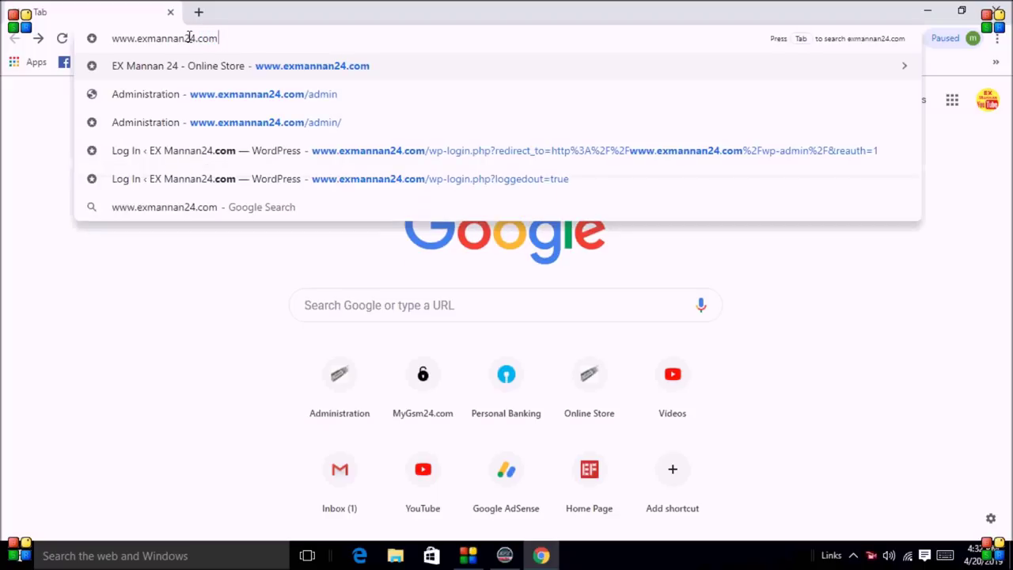
key(Return)
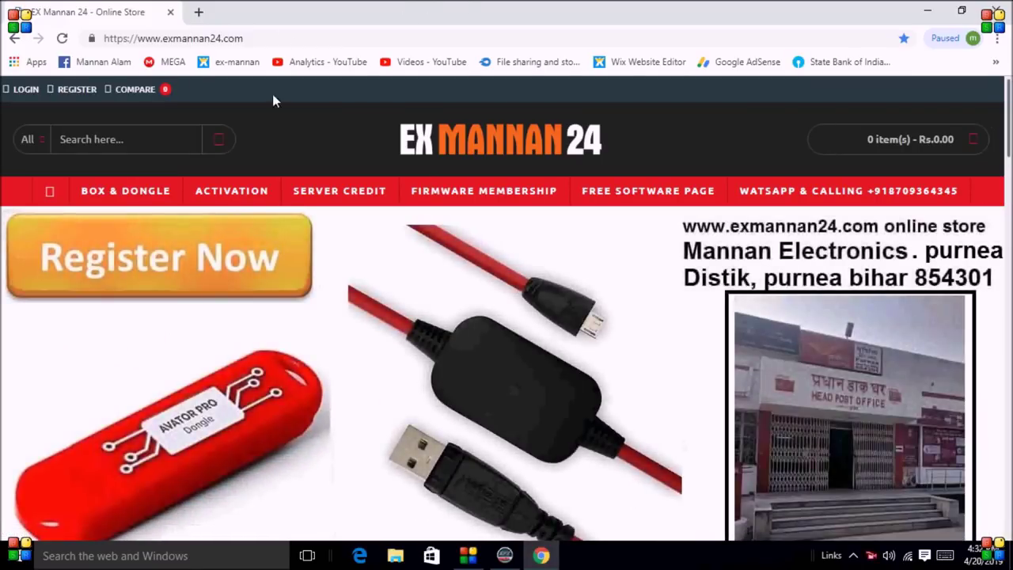
- Browse the EX Mannan 24 product grids, then open the FREE SOFTWARE PAGE link
scroll(527, 230, down, 4)
scroll(527, 231, down, 4)
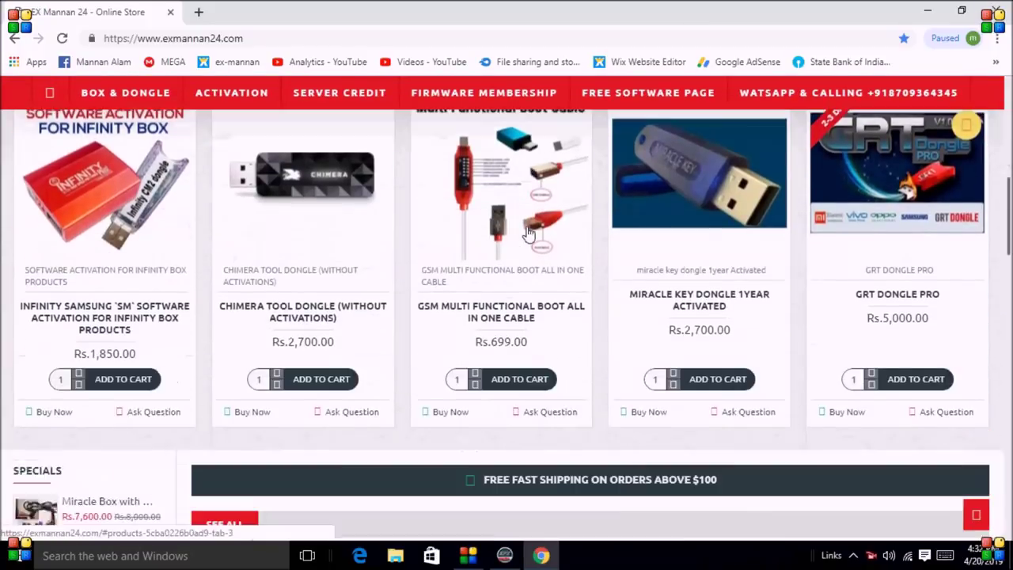
scroll(527, 231, up, 3)
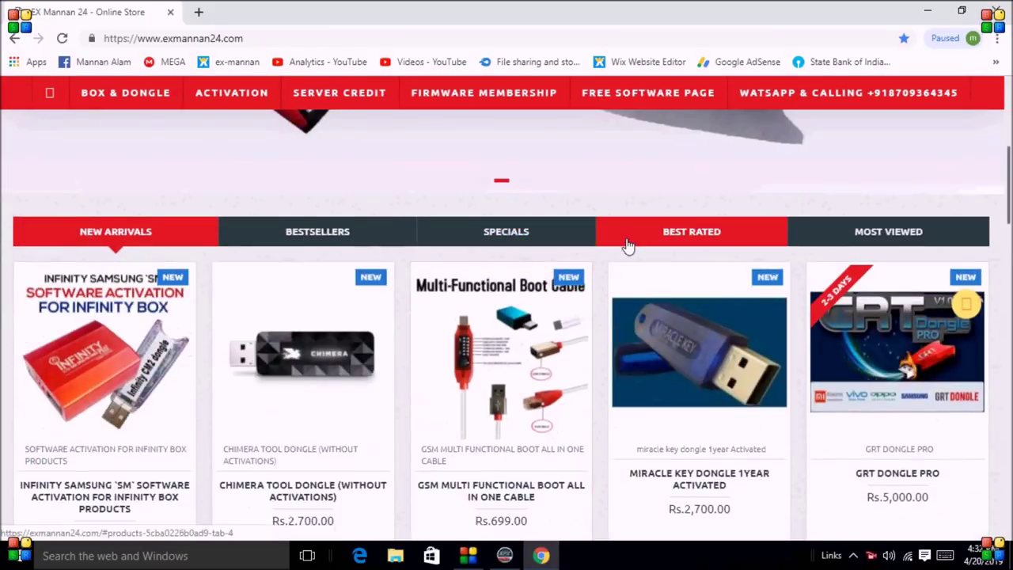
scroll(627, 242, down, 4)
scroll(626, 245, down, 7)
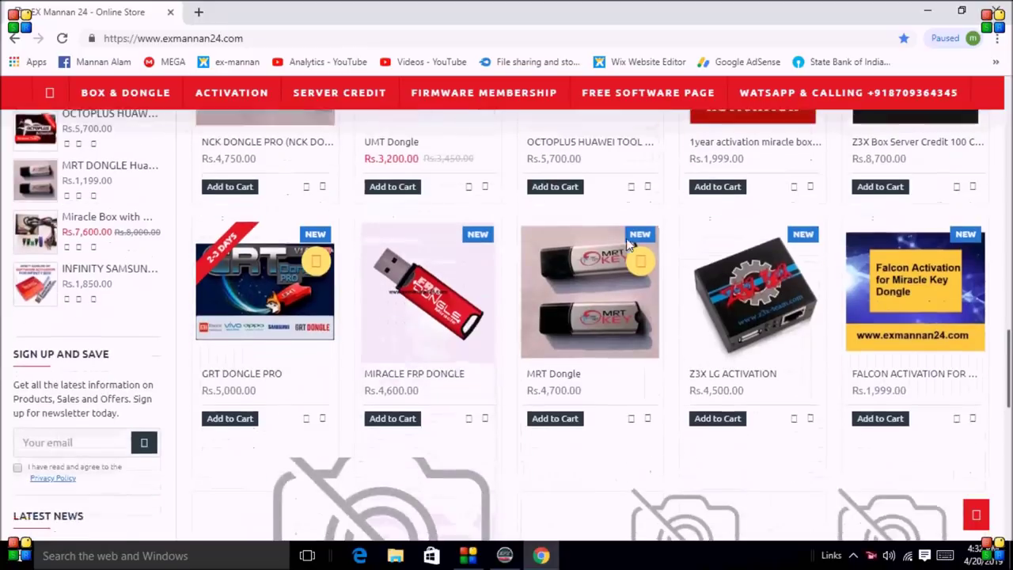
scroll(626, 242, up, 6)
scroll(627, 242, up, 10)
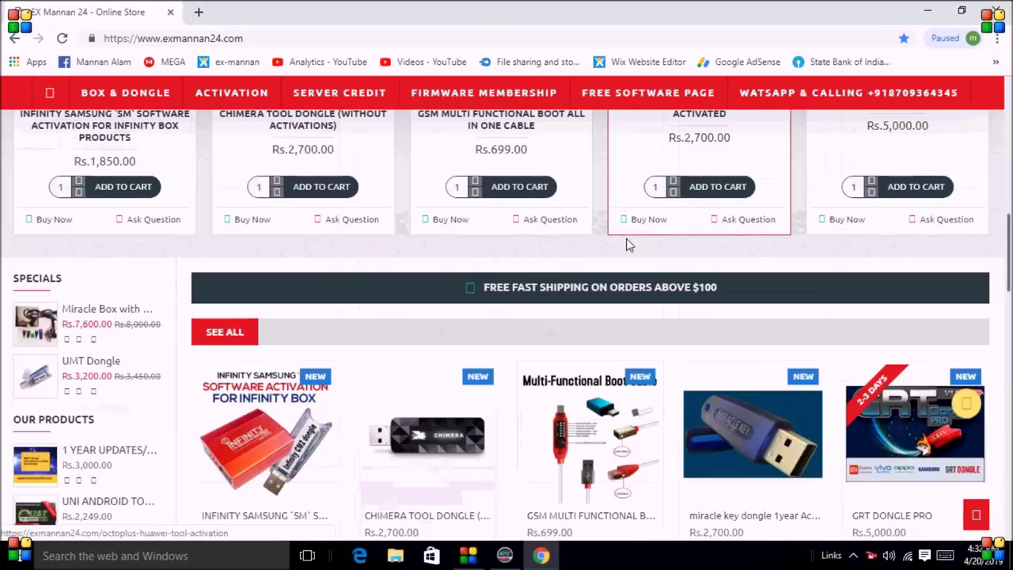
scroll(626, 242, up, 1)
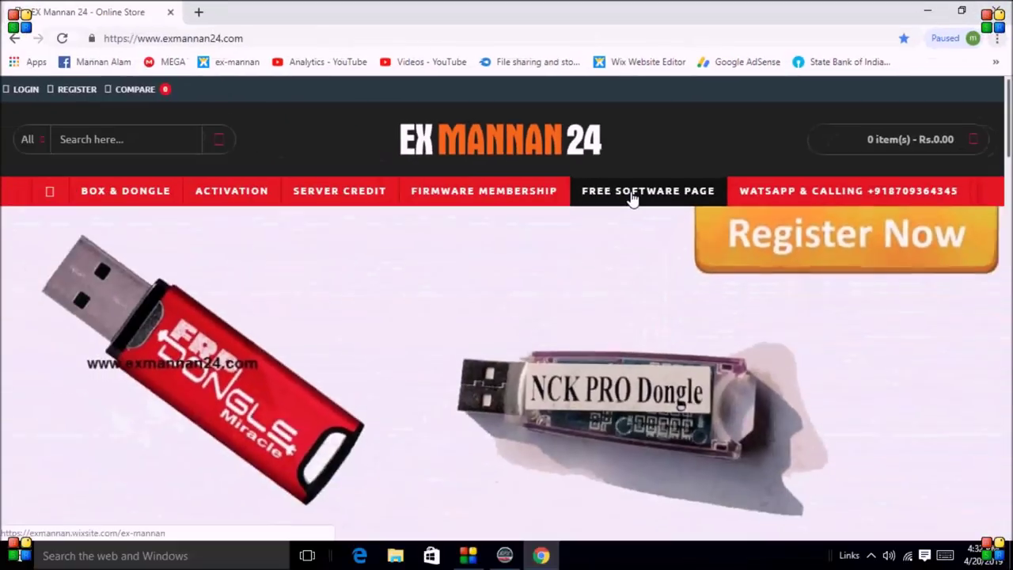
click(585, 239)
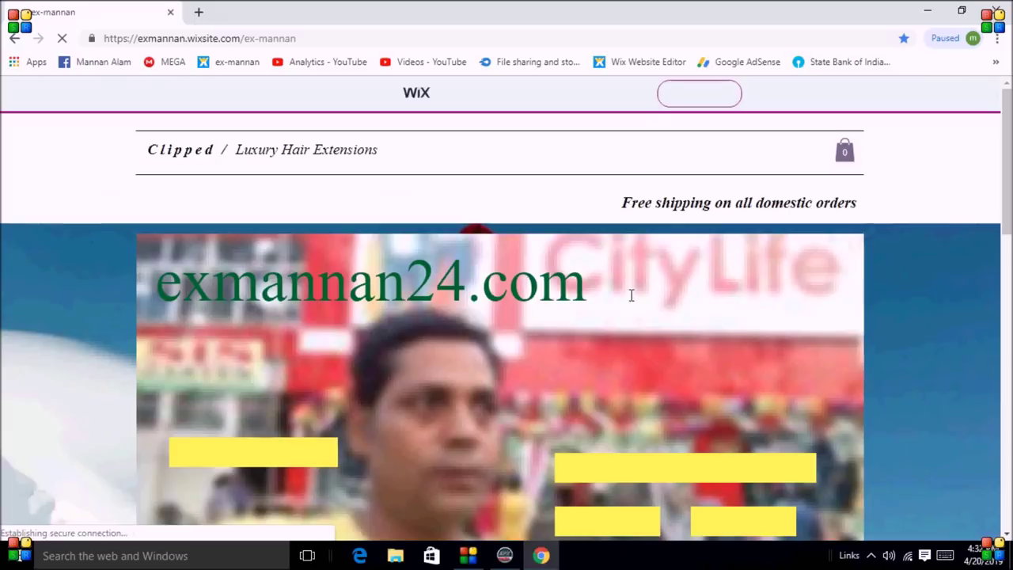
- Follow the Wix site's 'forgot eft dongle id & password' link to facebook.com/eftdongle
drag(1009, 195, 996, 221)
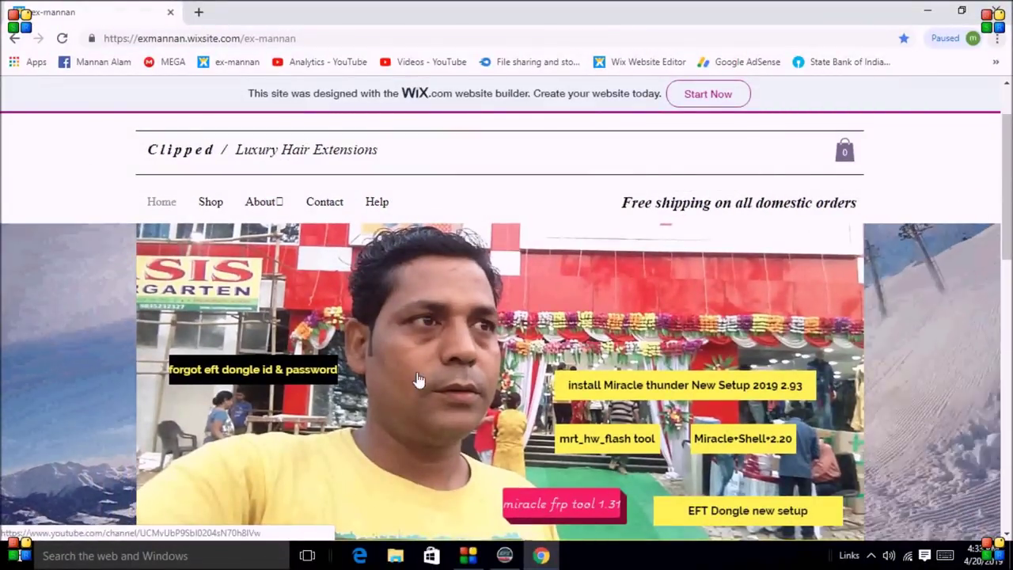
scroll(963, 367, down, 1)
scroll(963, 373, down, 6)
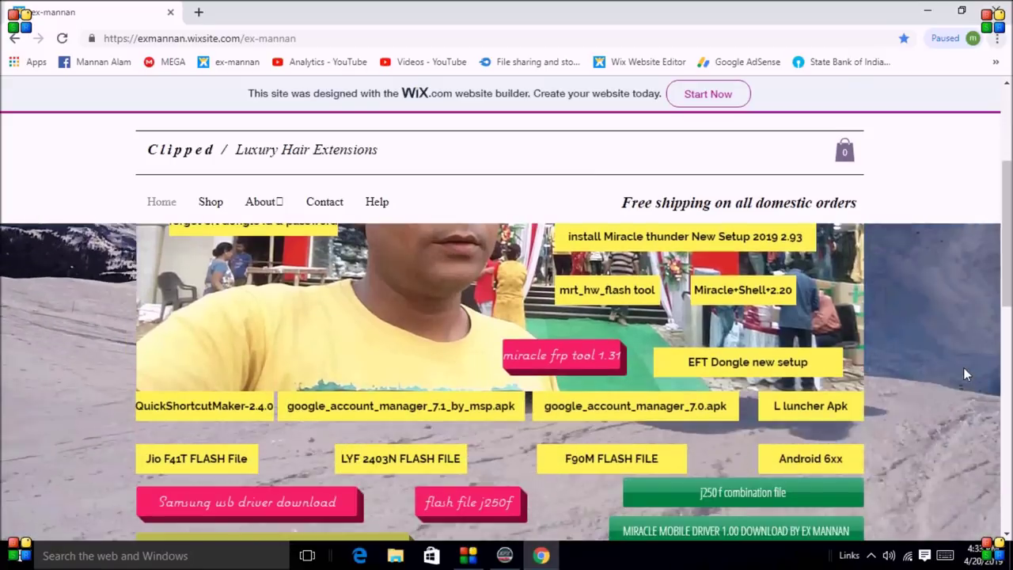
scroll(965, 374, down, 2)
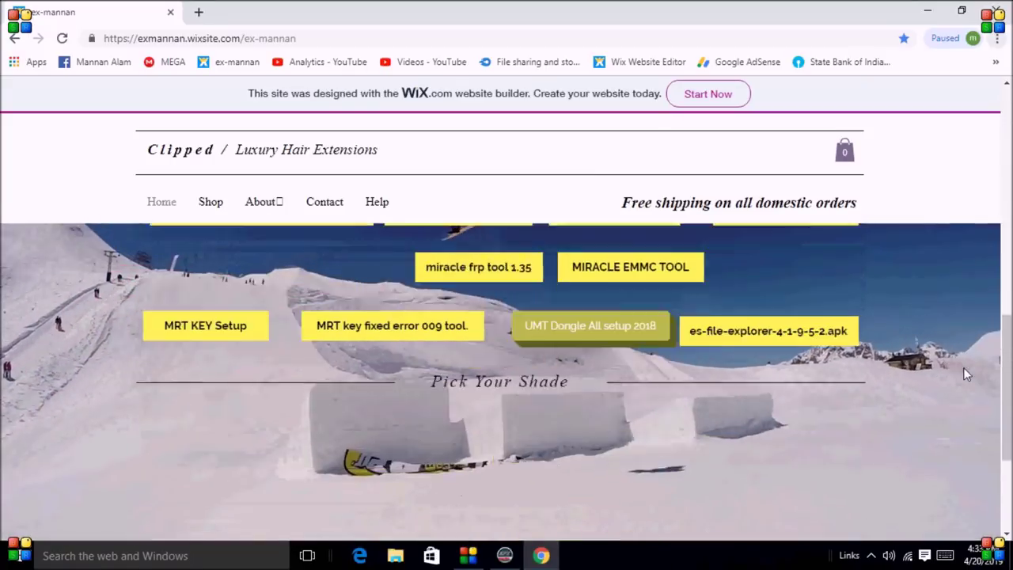
scroll(966, 373, up, 3)
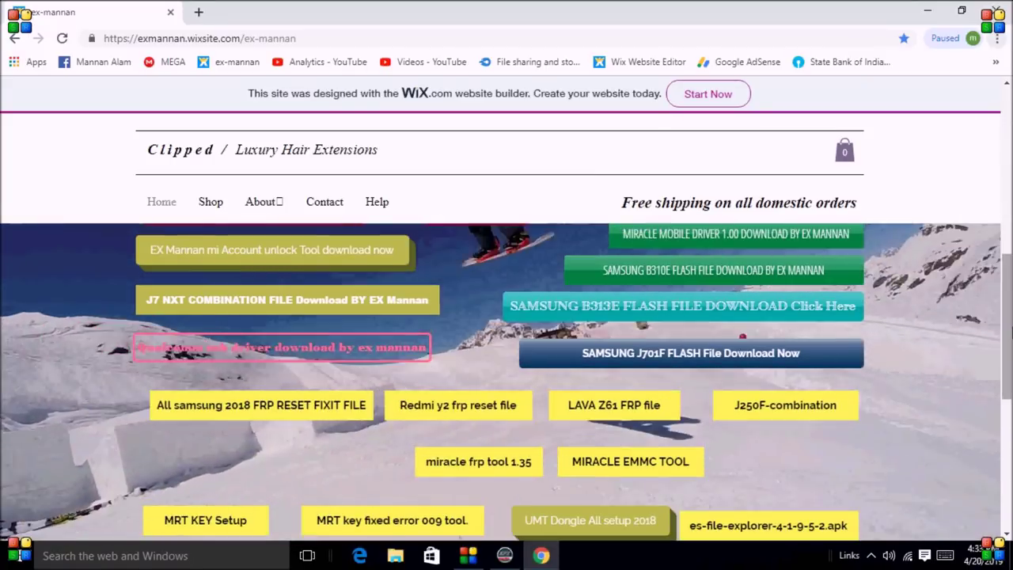
drag(1003, 293, 1004, 334)
scroll(728, 392, up, 10)
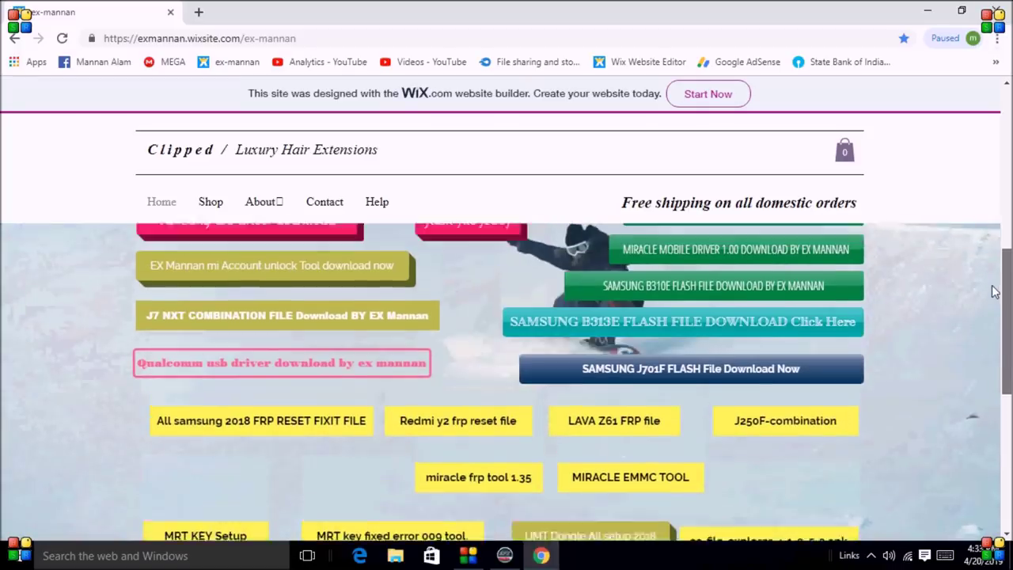
scroll(728, 390, up, 1)
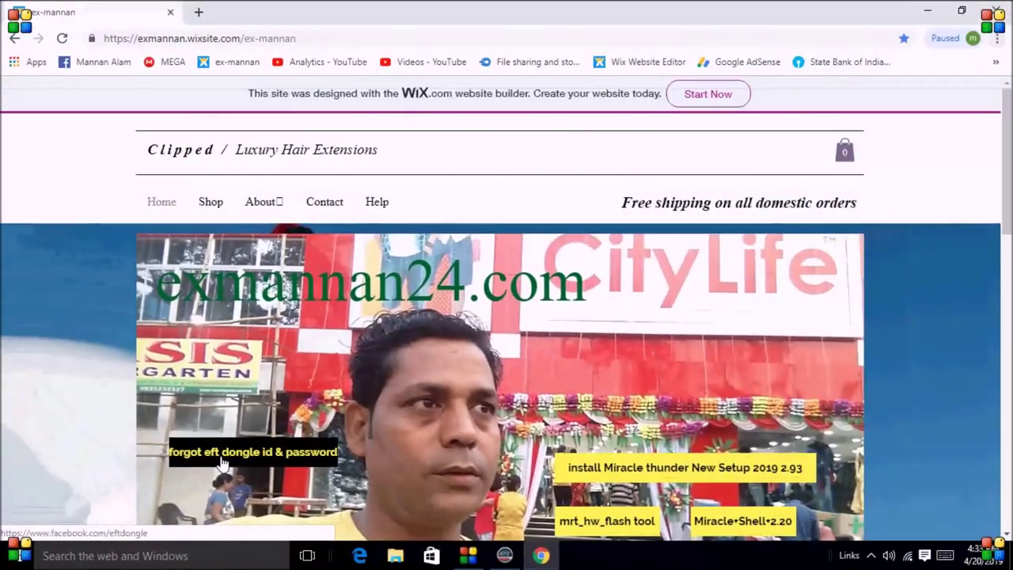
click(253, 445)
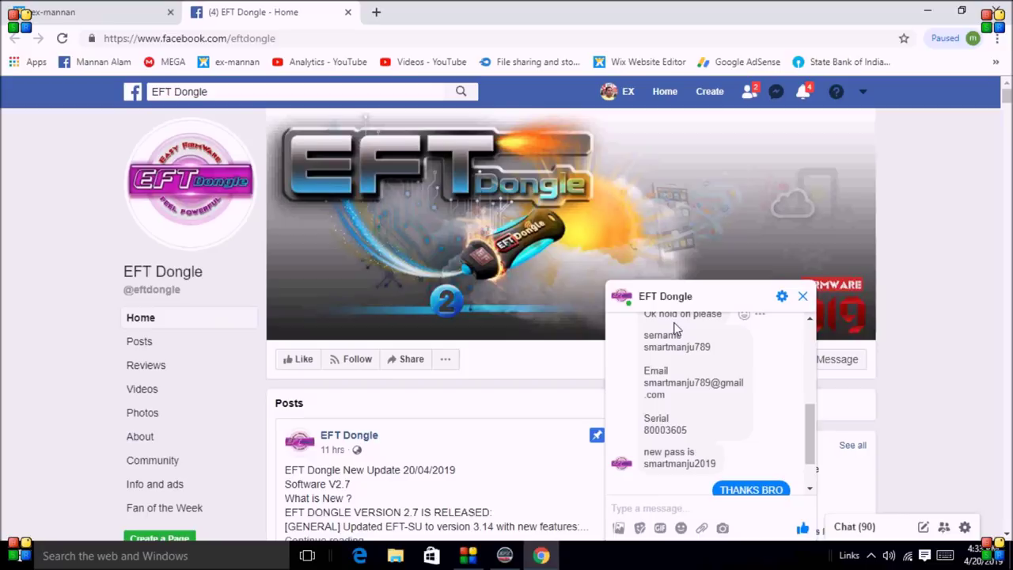
- Scroll the EFT Dongle Messenger chat down to the support reply
drag(807, 422, 820, 306)
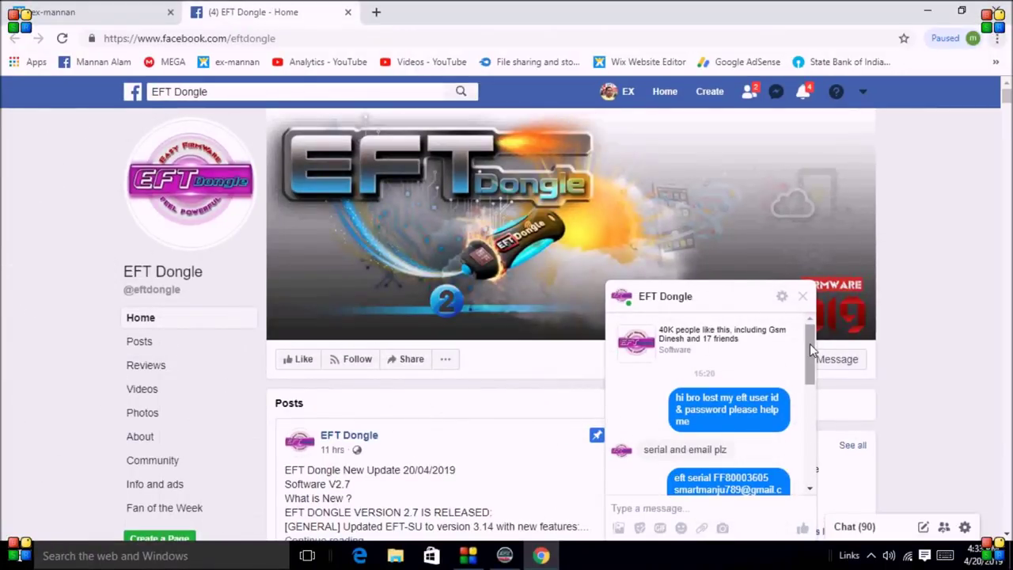
drag(810, 347, 811, 355)
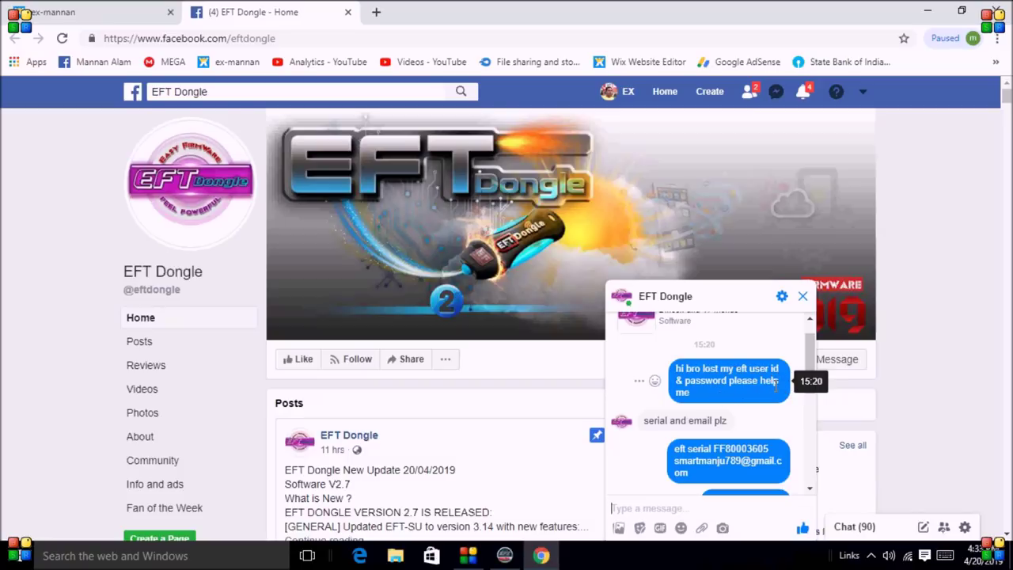
scroll(681, 403, down, 1)
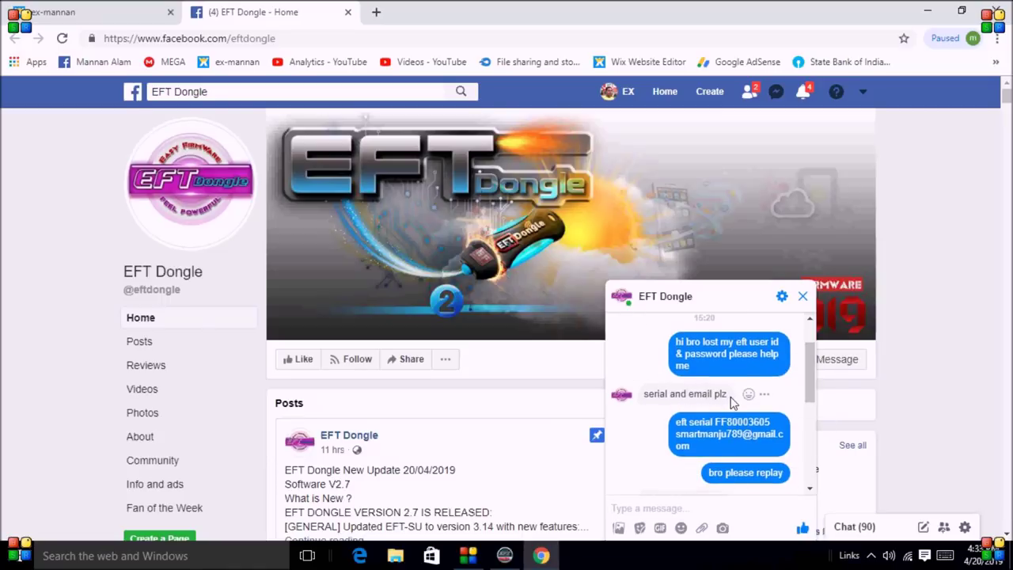
scroll(810, 382, down, 2)
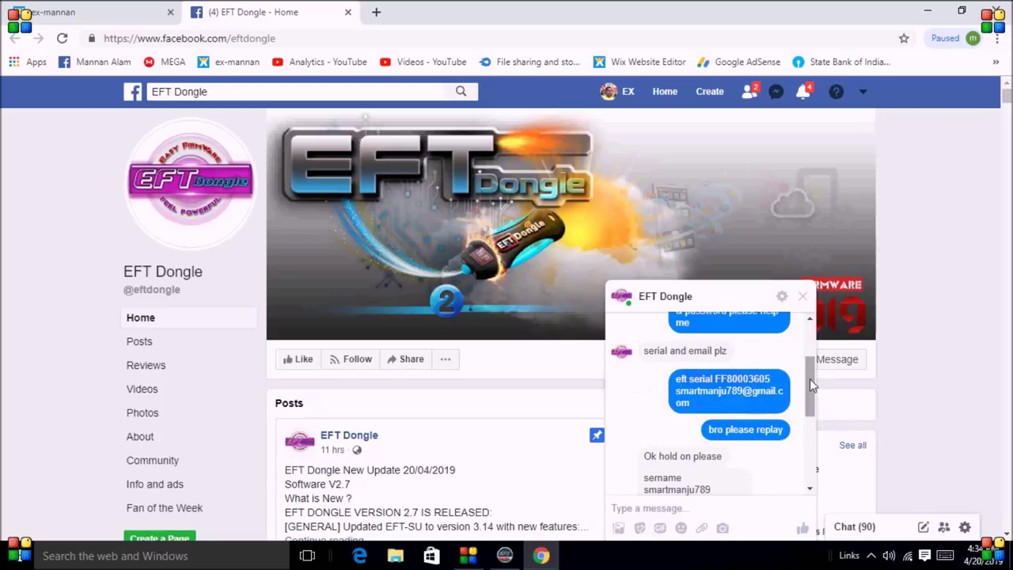
drag(812, 371, 814, 398)
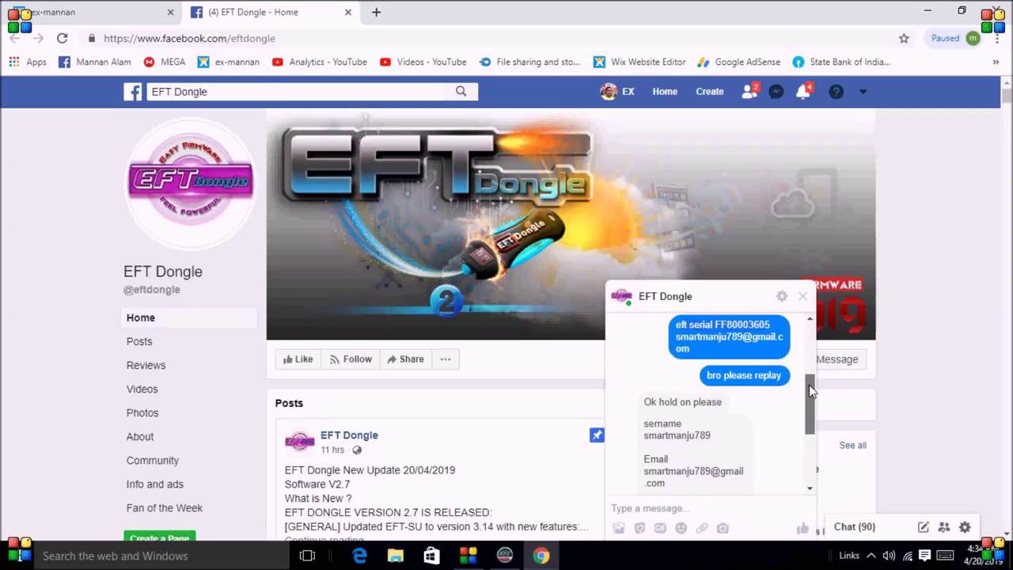
drag(808, 385, 809, 403)
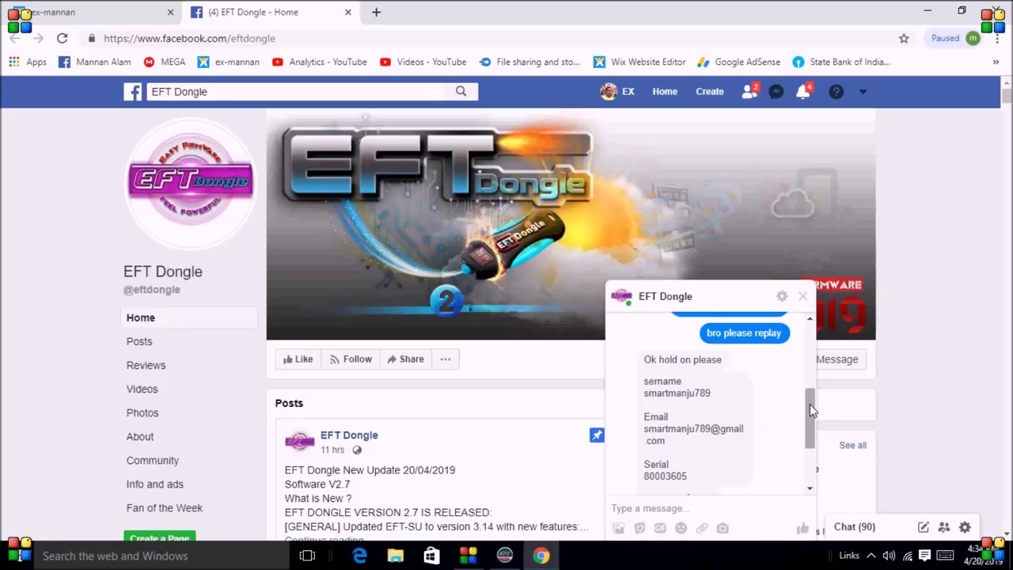
drag(809, 404, 810, 412)
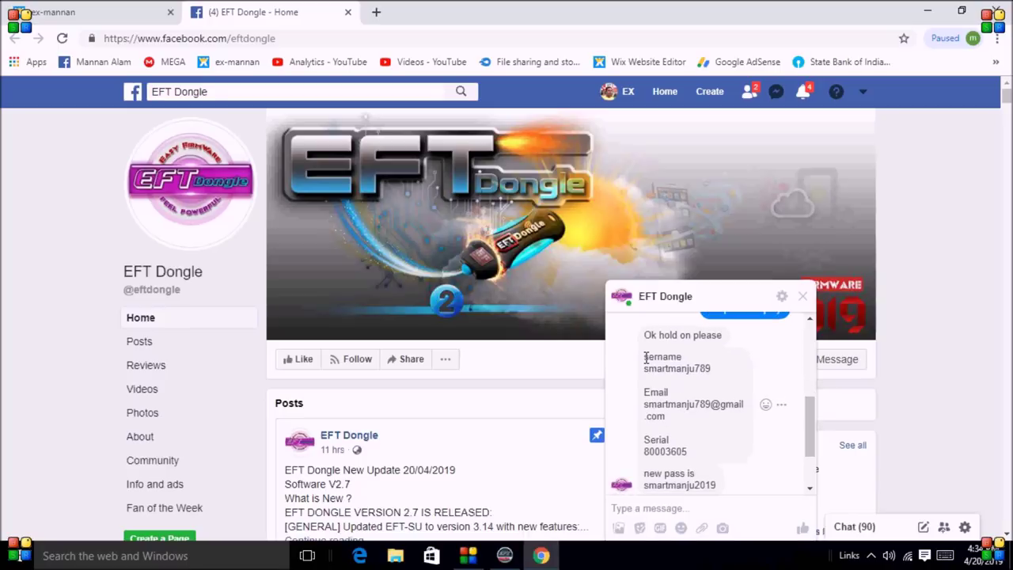
- Highlight the recovered username, e-mail, serial and new password lines in the reply
drag(643, 356, 677, 362)
drag(645, 368, 712, 368)
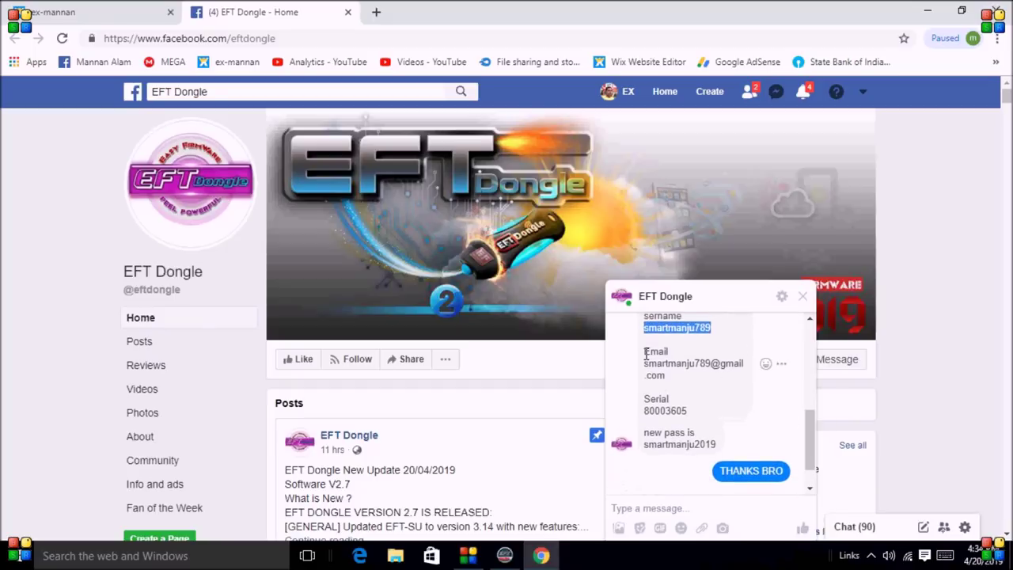
drag(645, 353, 724, 380)
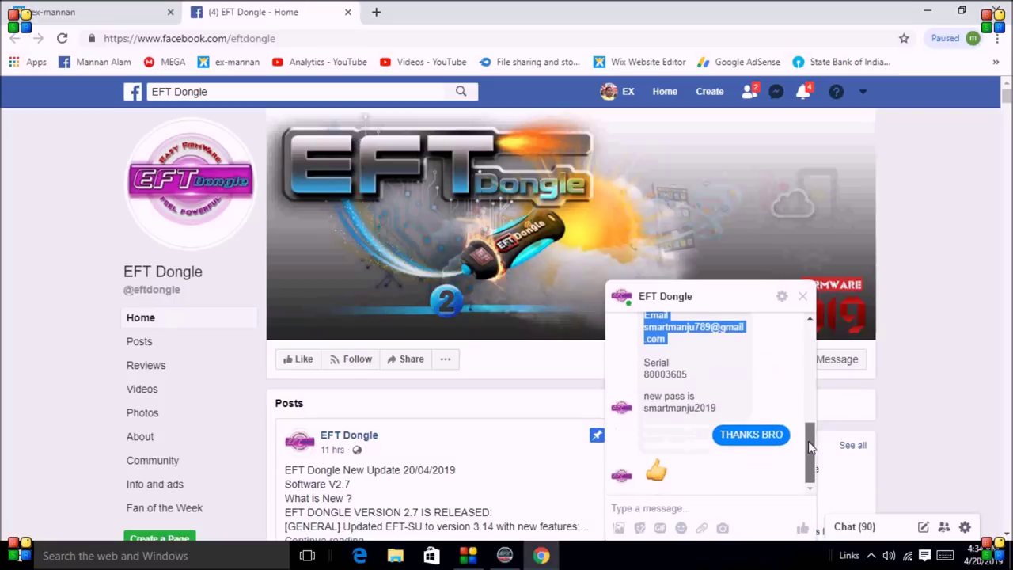
drag(643, 375, 701, 383)
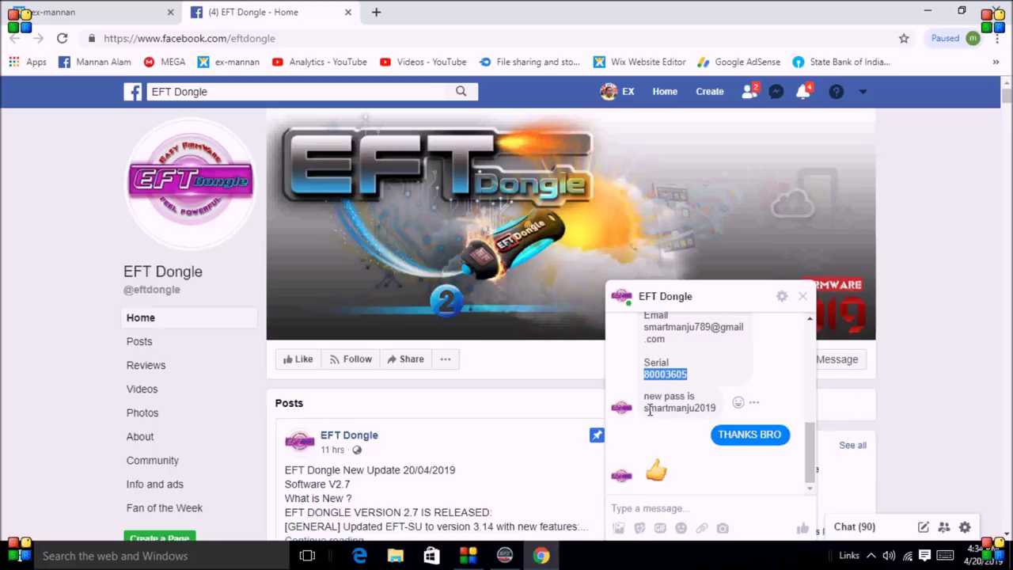
drag(643, 409, 716, 419)
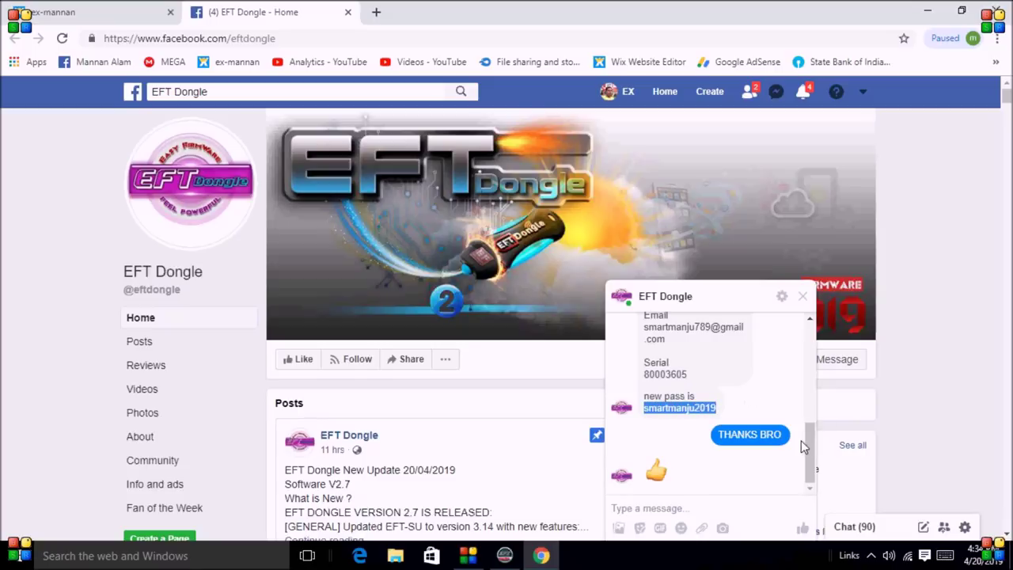
drag(811, 447, 815, 344)
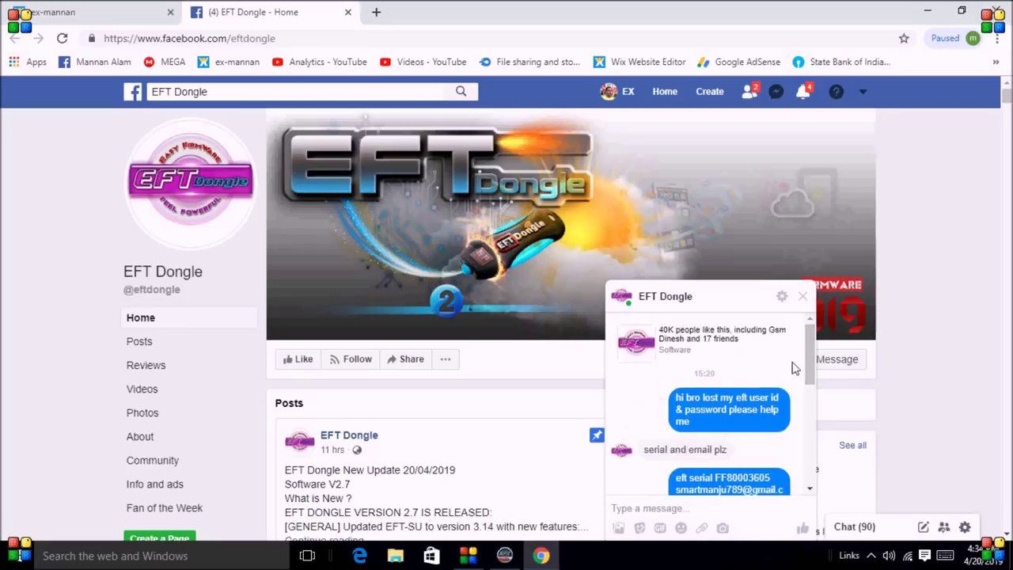
drag(809, 352, 799, 431)
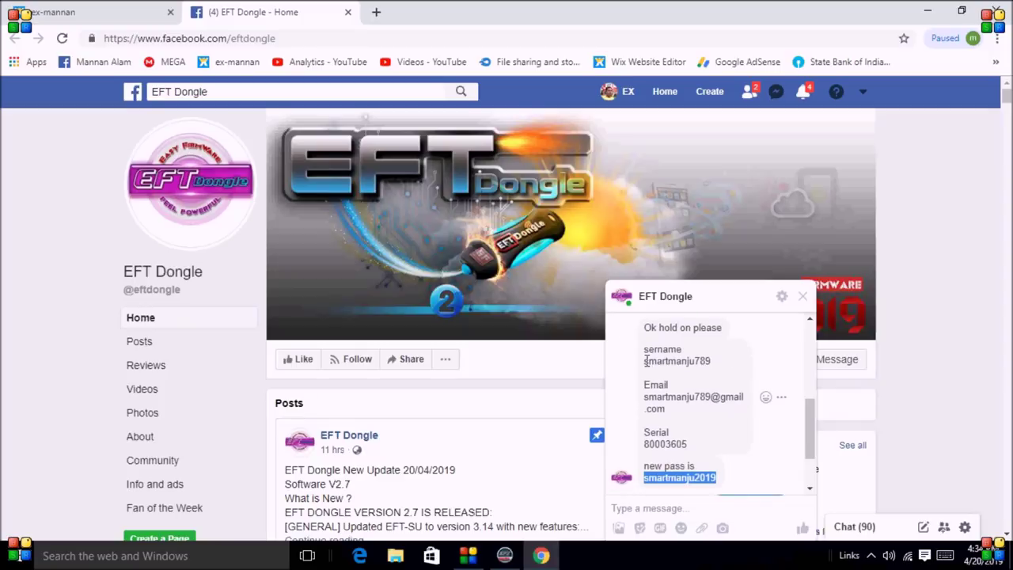
drag(644, 361, 714, 360)
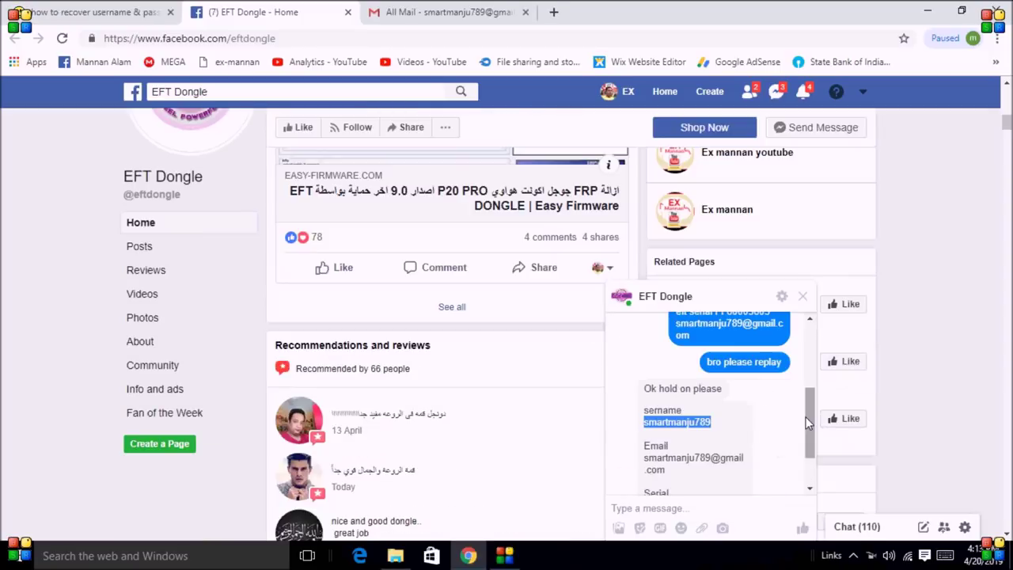
drag(807, 423, 807, 438)
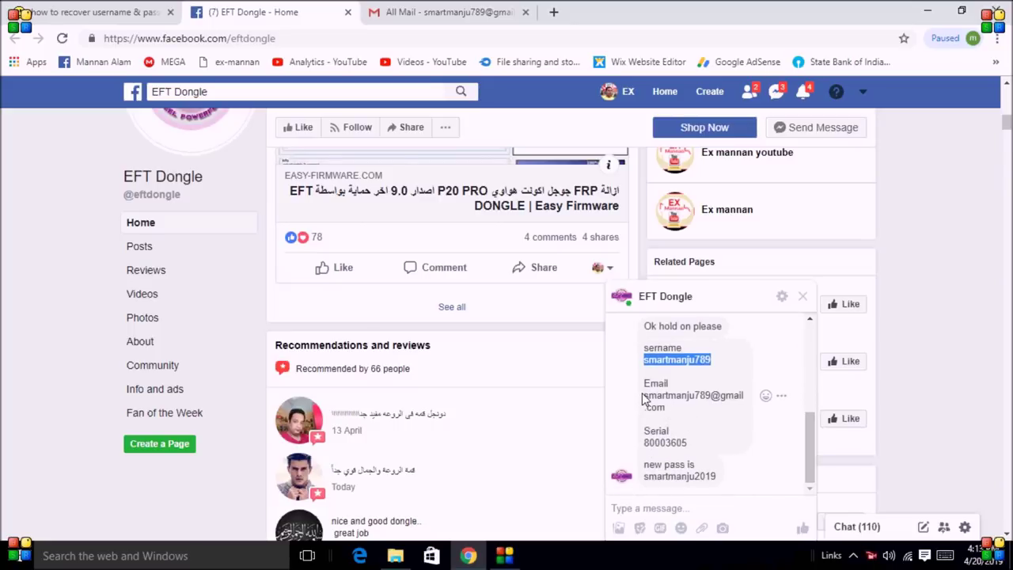
- Review the e-mail, serial and password lines, then copy the recovered username from the reply
drag(643, 398, 740, 408)
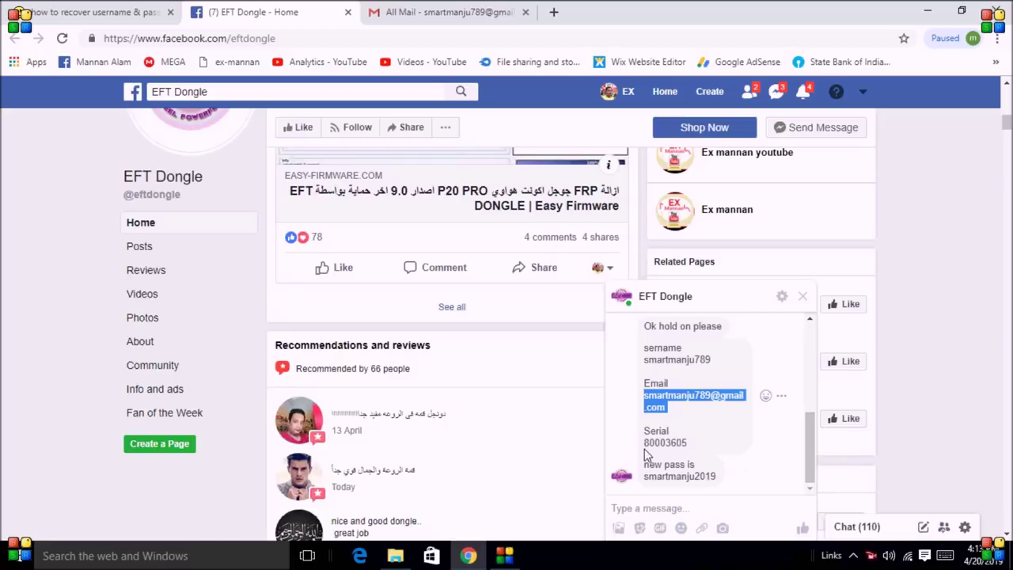
drag(643, 443, 701, 449)
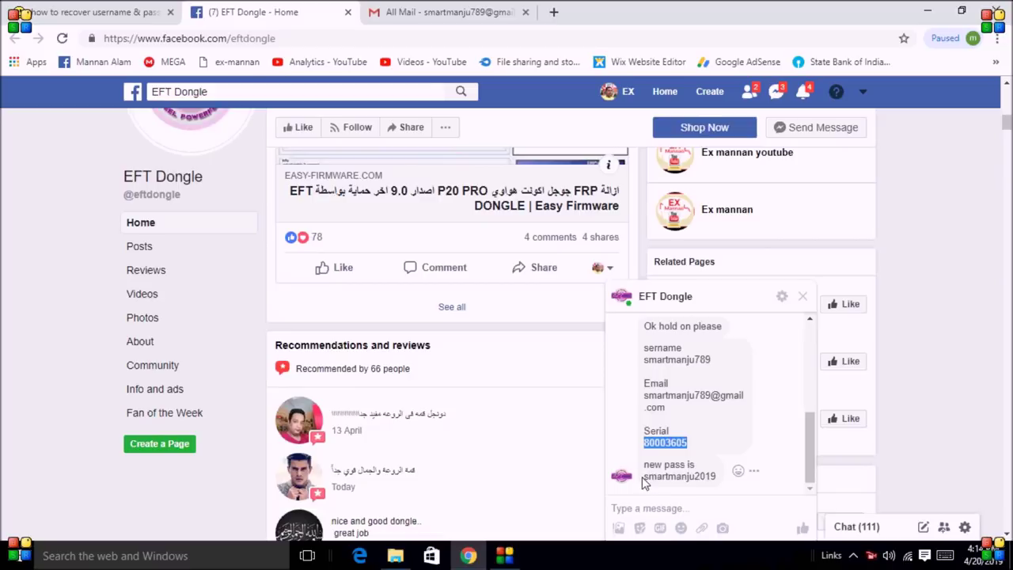
drag(645, 477, 717, 485)
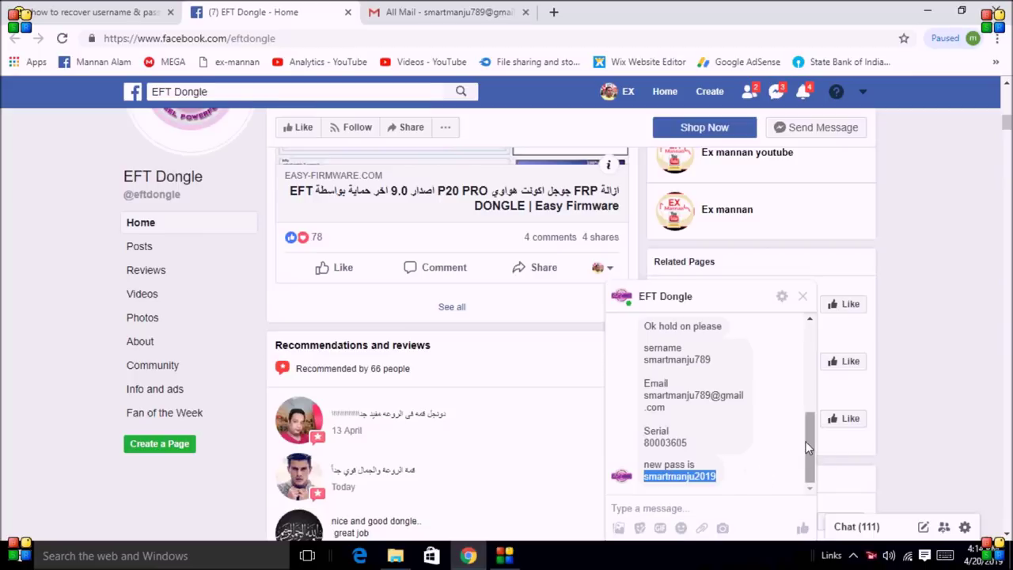
drag(807, 439, 810, 413)
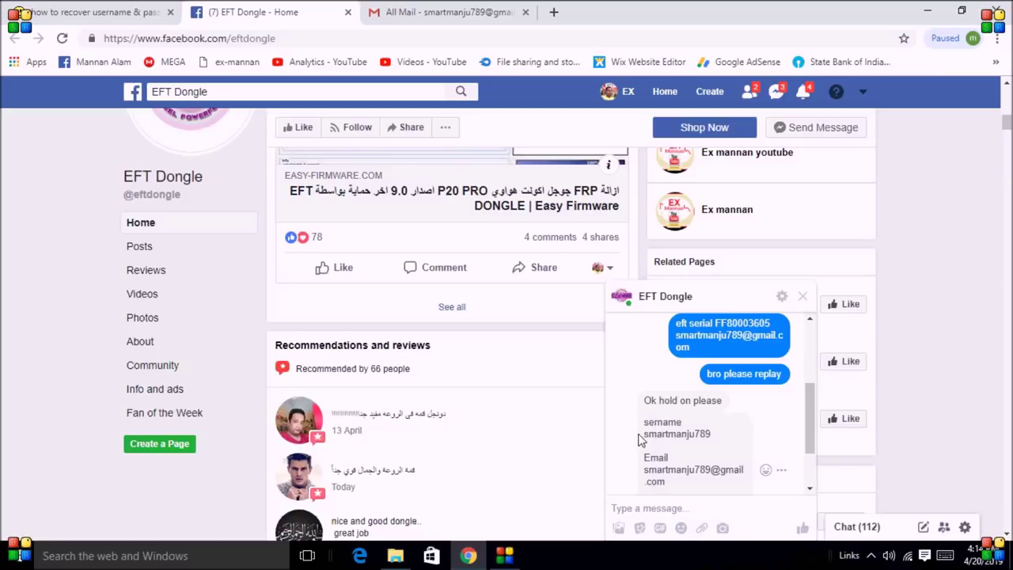
drag(644, 433, 718, 446)
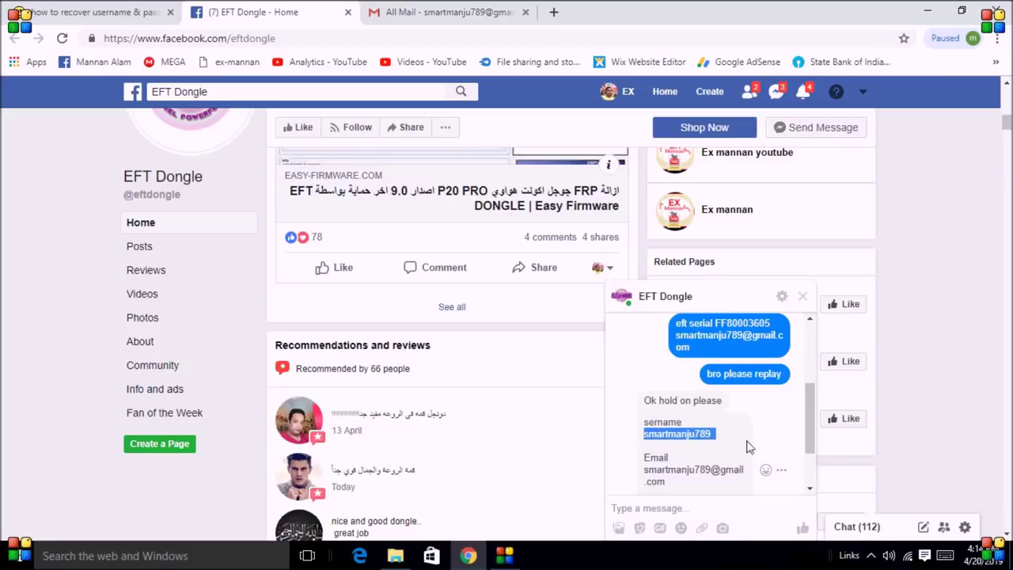
right_click(696, 433)
click(714, 447)
- Minimize Chrome, close the BSR Videos folder, and launch EFT Dongle from its desktop shortcut
click(928, 11)
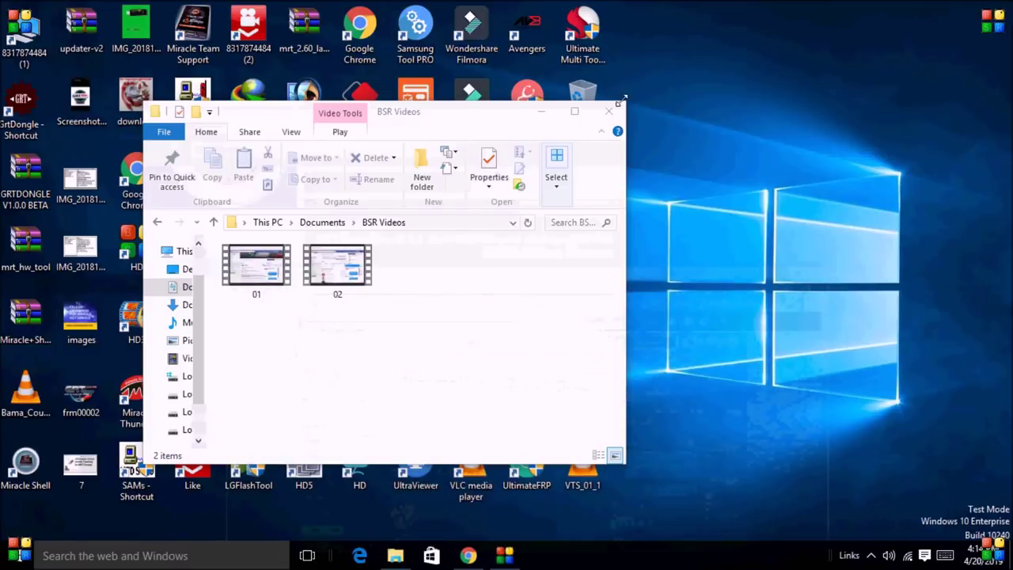
click(609, 111)
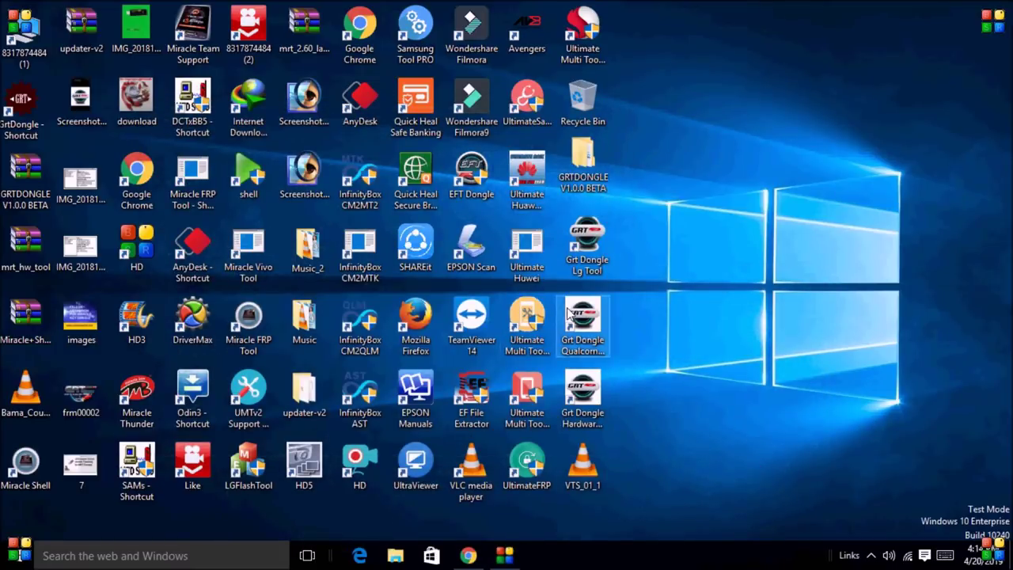
right_click(478, 187)
click(552, 118)
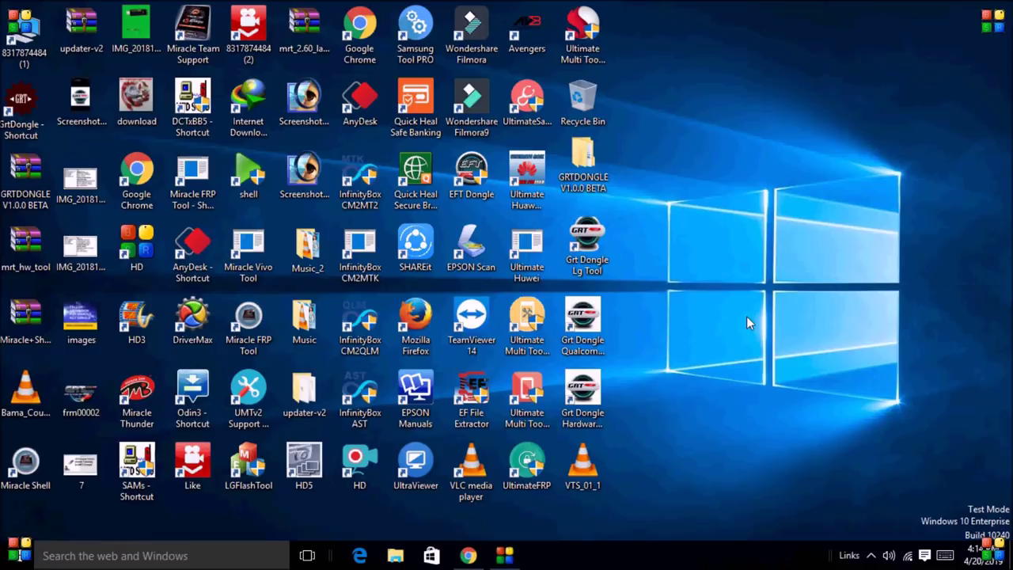
right_click(762, 219)
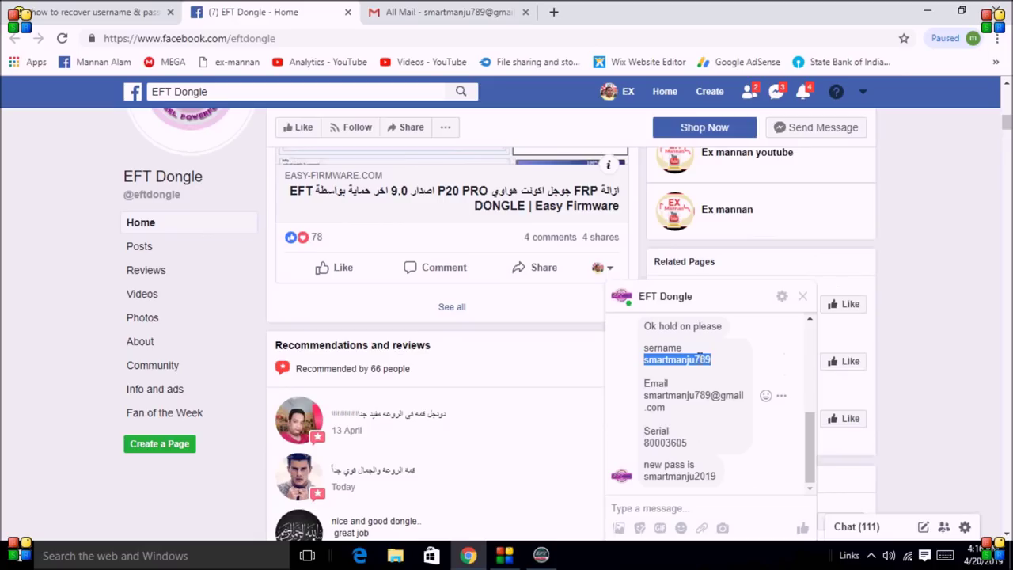
- Paste the recovered username into the EFT Dongle login's username field, then return to Chrome
right_click(708, 361)
click(726, 370)
click(928, 11)
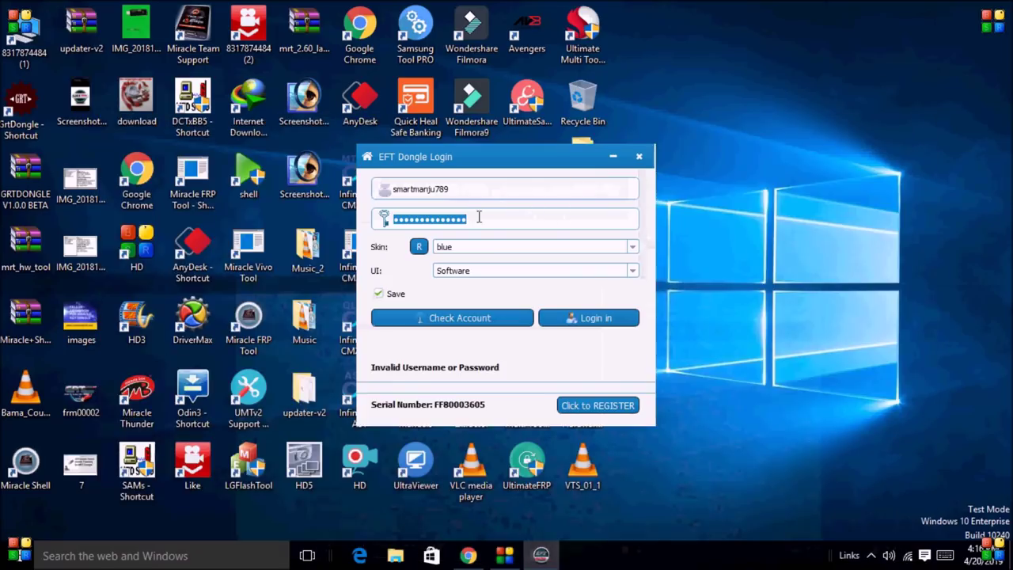
drag(457, 190, 374, 188)
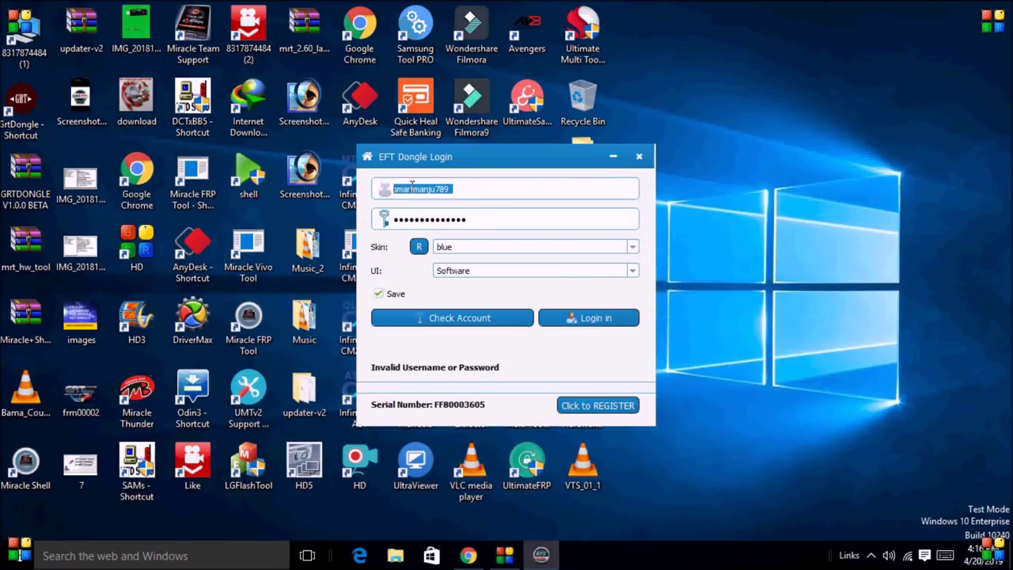
right_click(418, 188)
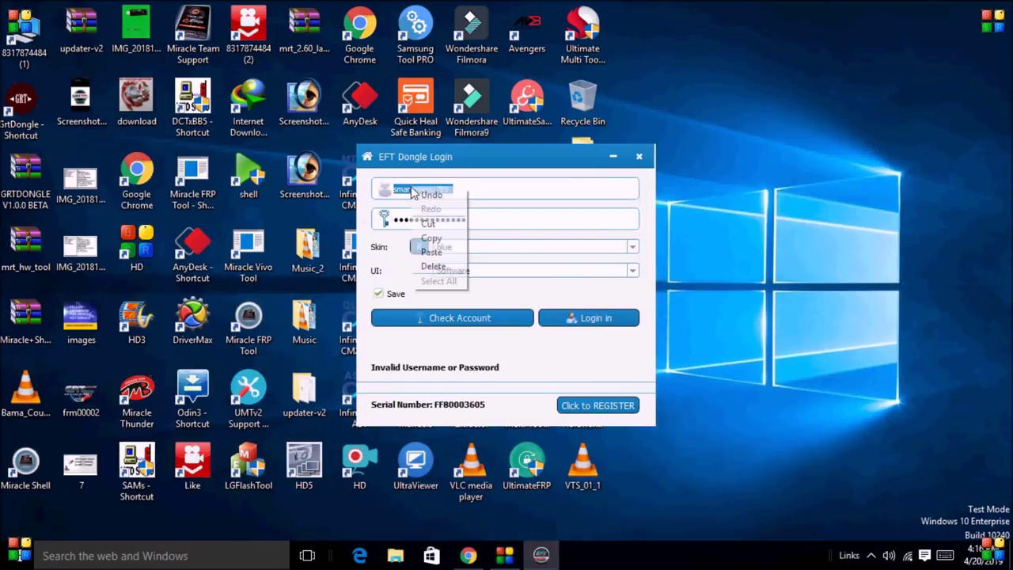
click(431, 252)
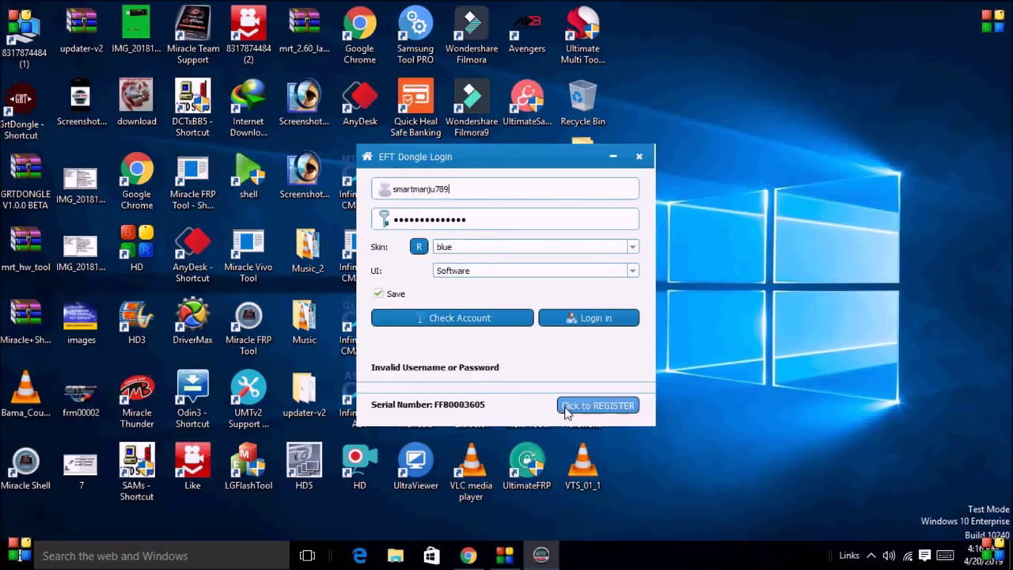
click(469, 555)
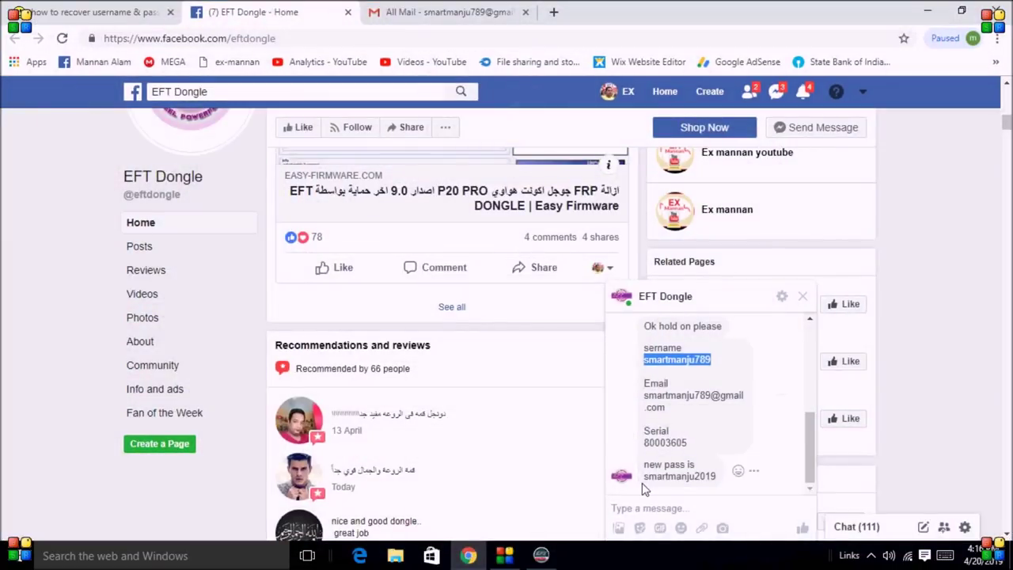
- Copy the new password from the chat and paste it over the login's password field
drag(645, 477, 715, 488)
right_click(703, 478)
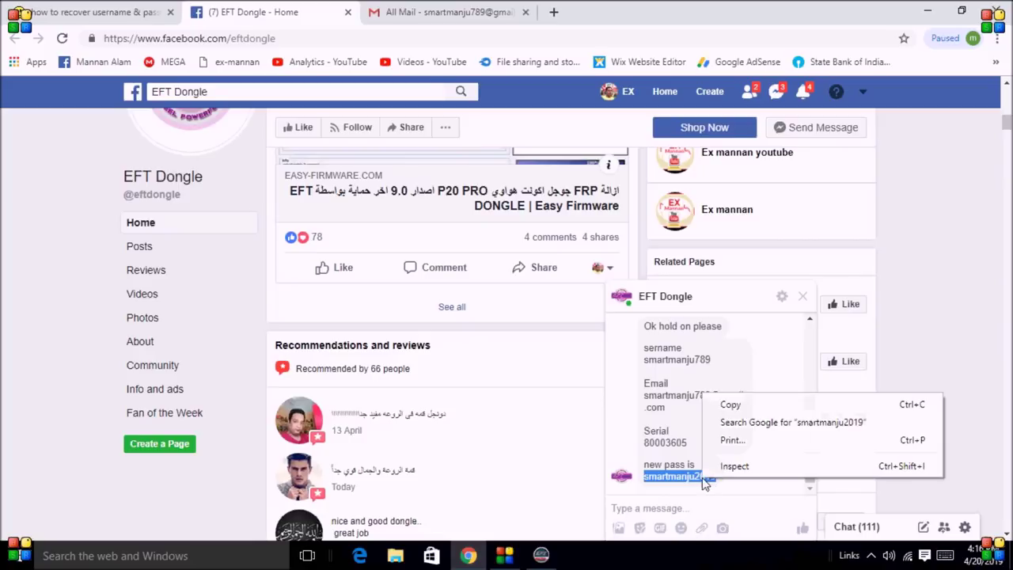
click(733, 406)
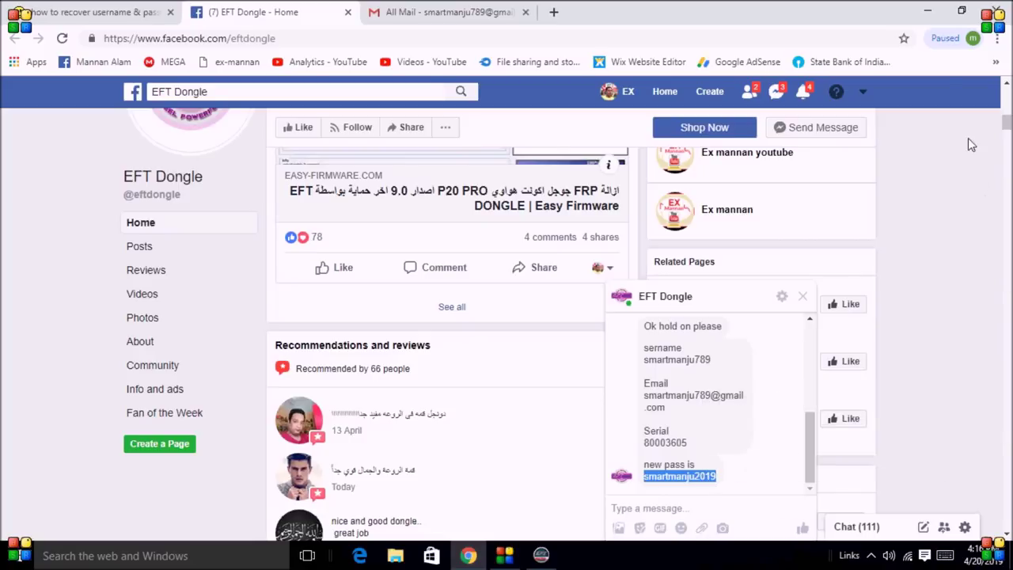
click(928, 12)
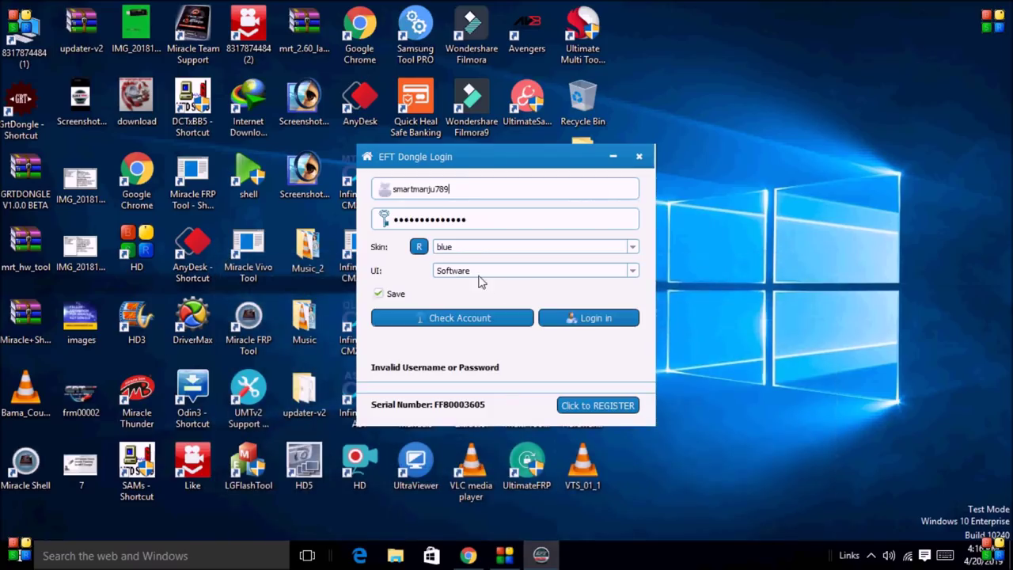
click(478, 220)
key(ctrl+a)
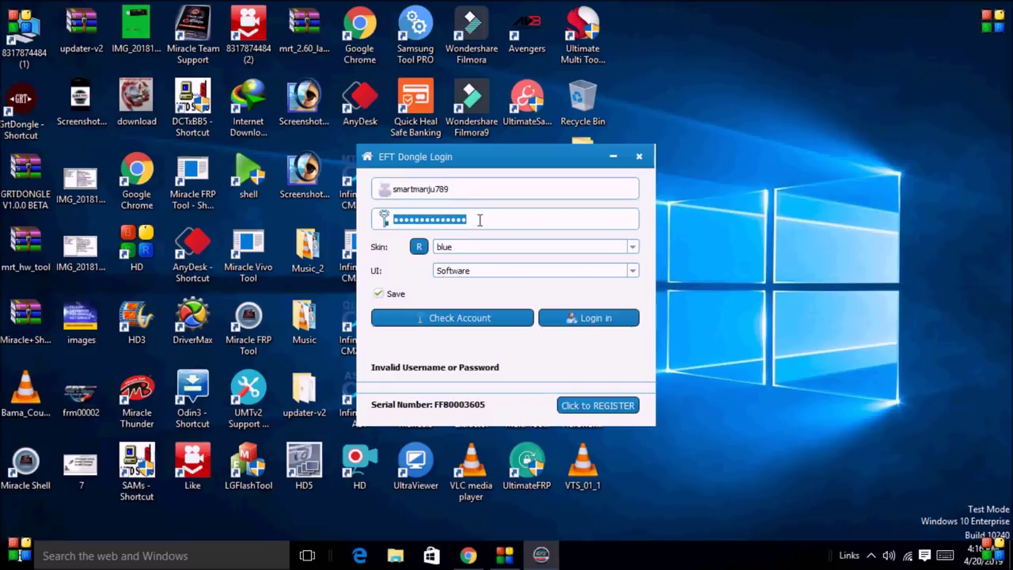
right_click(451, 220)
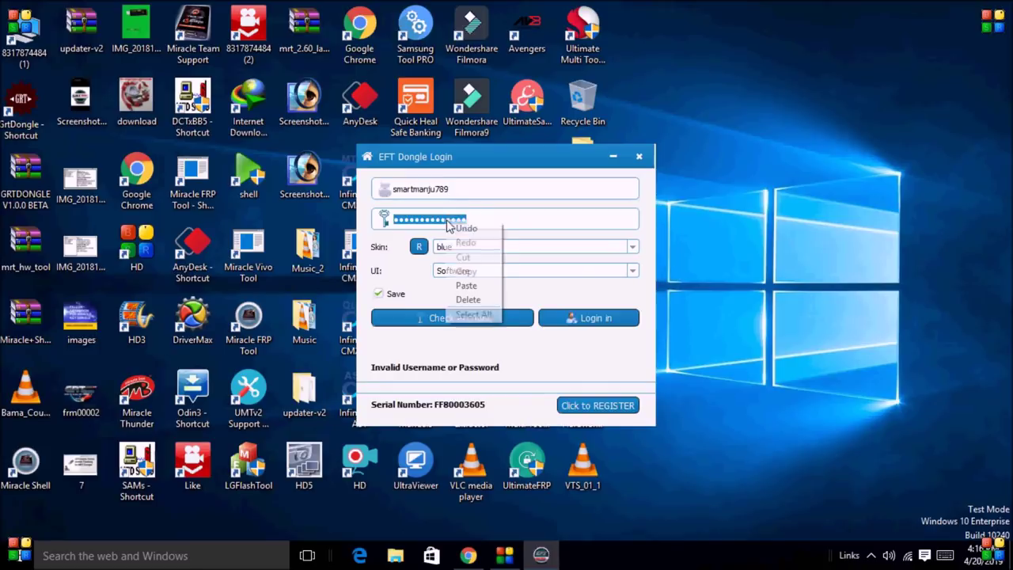
click(464, 284)
- Check the account and log in with the recovered credentials
click(473, 323)
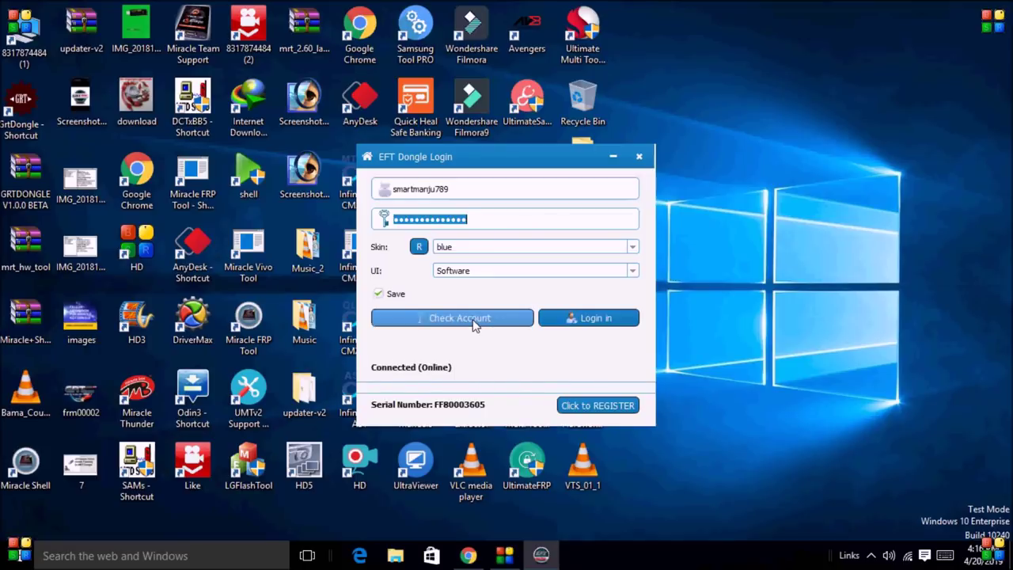
click(607, 326)
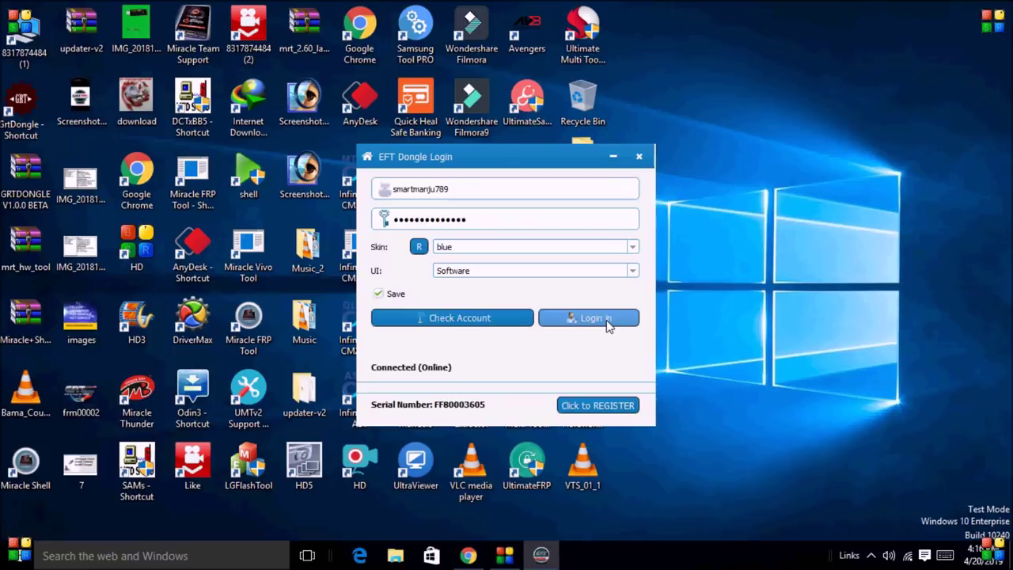
click(608, 325)
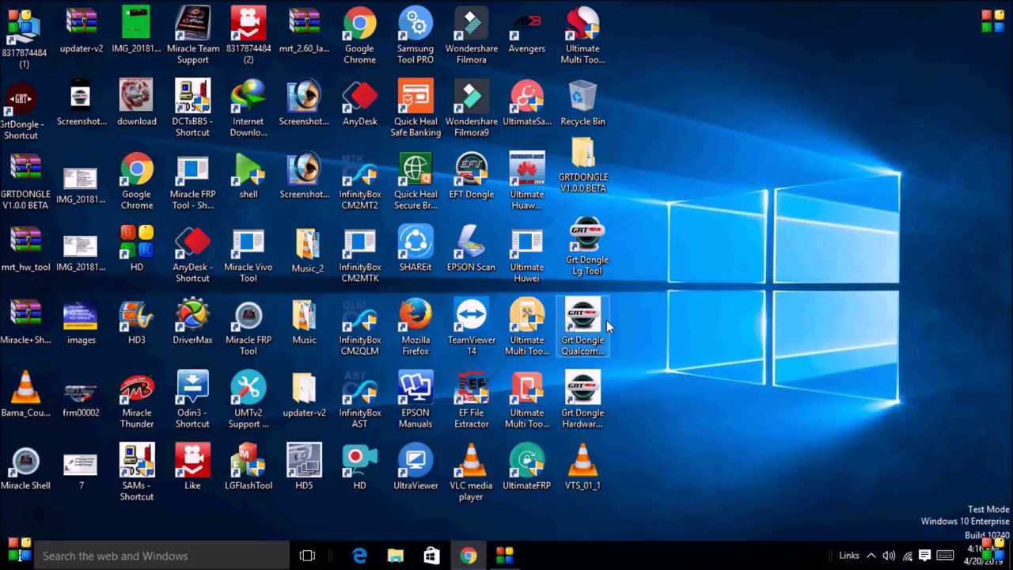
- Refresh the desktop three times while EFT Dongle v.2.61 opens
right_click(700, 219)
click(741, 267)
right_click(702, 220)
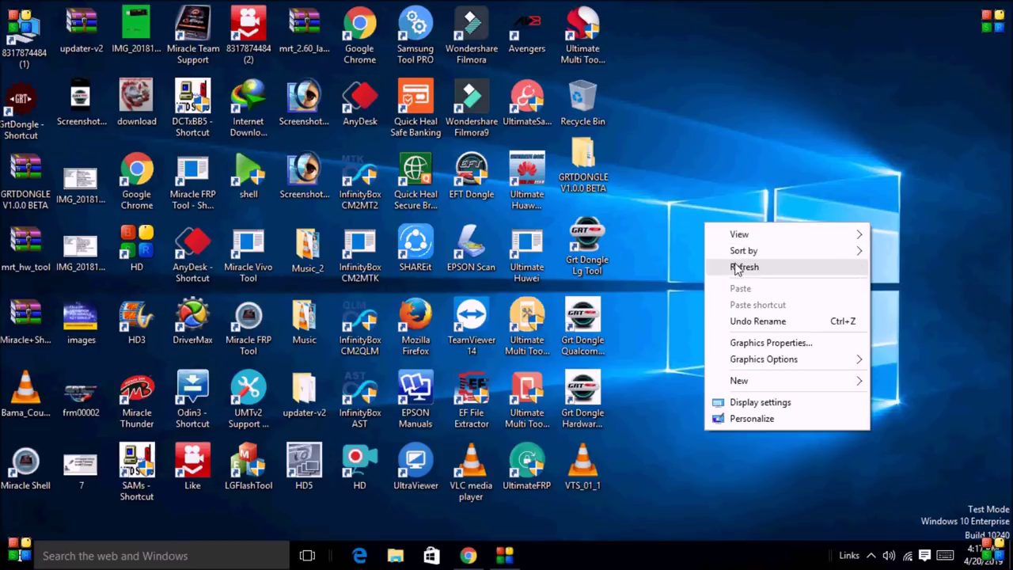
click(735, 265)
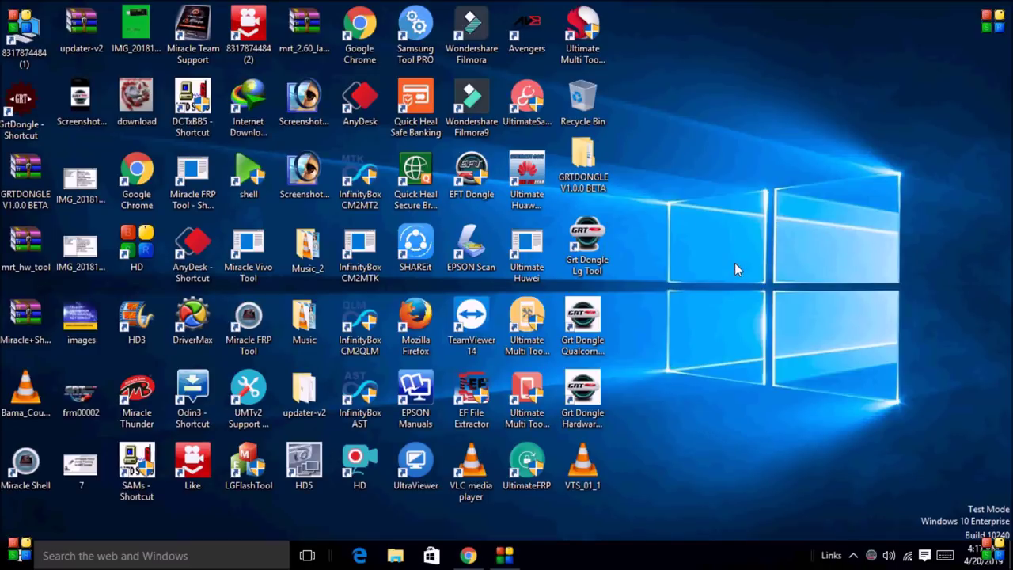
right_click(714, 226)
click(752, 270)
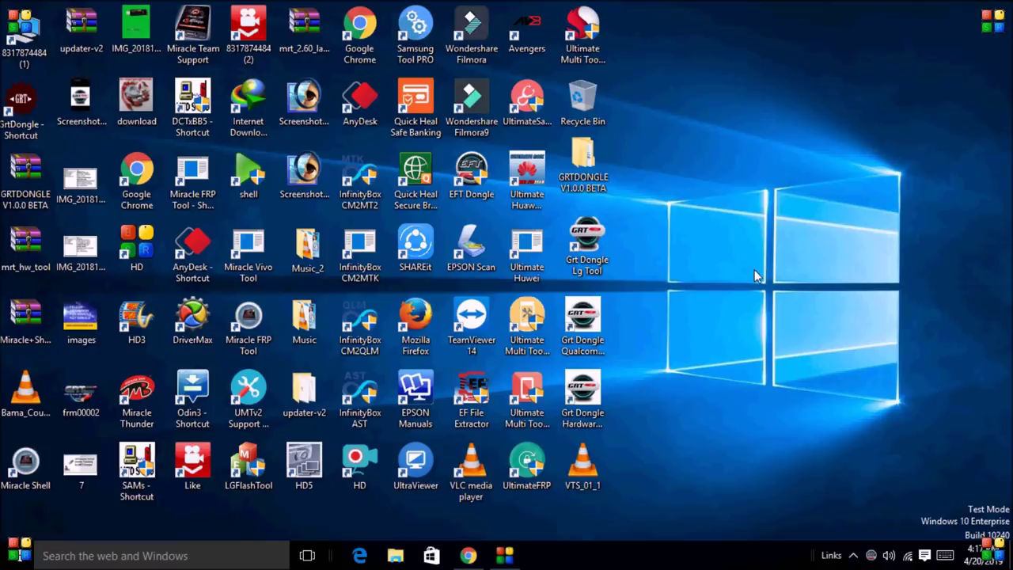
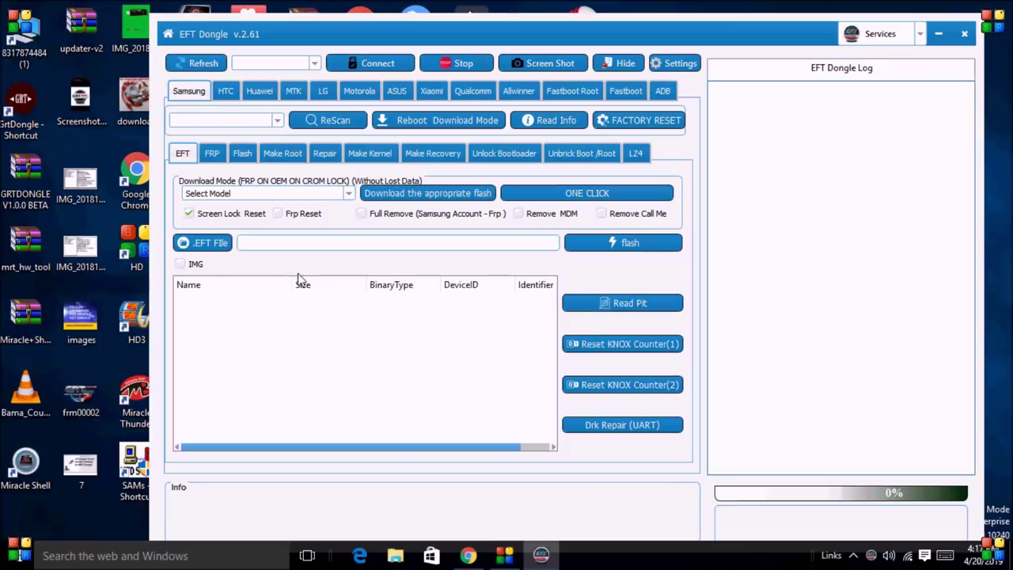
- Move the EFT Dongle v2.61 window up and slightly left, keeping the Samsung EFT tab in view
drag(783, 32, 765, 17)
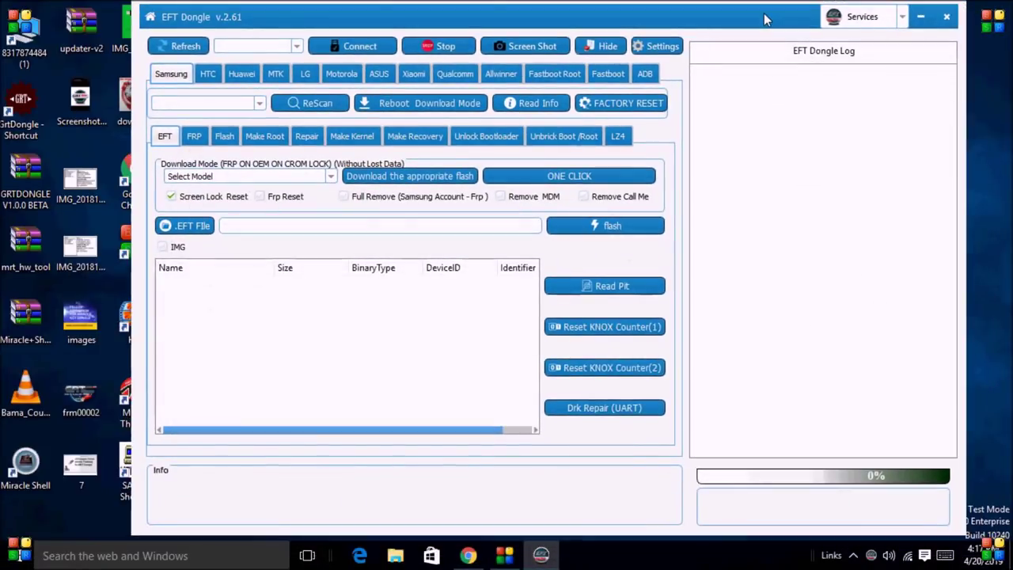